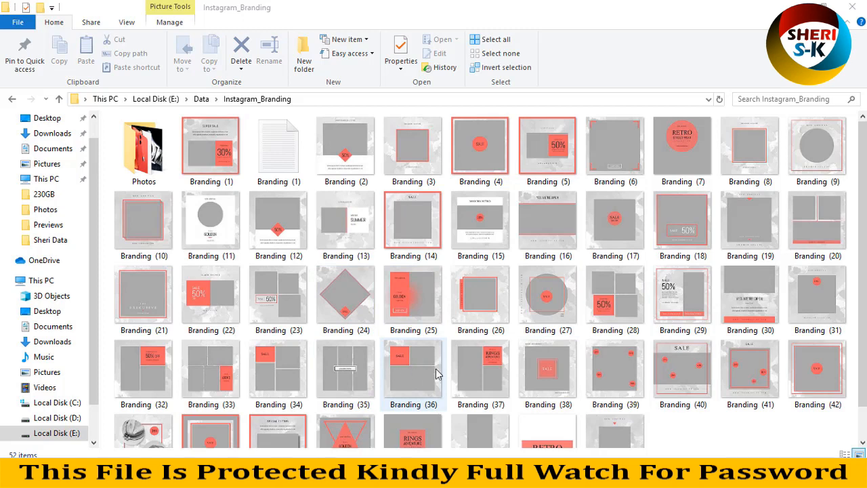
Look through the Branding templates in the Instagram_Branding folder and the sample pictures in its Photos subfolder
scroll(455, 377, up, 1)
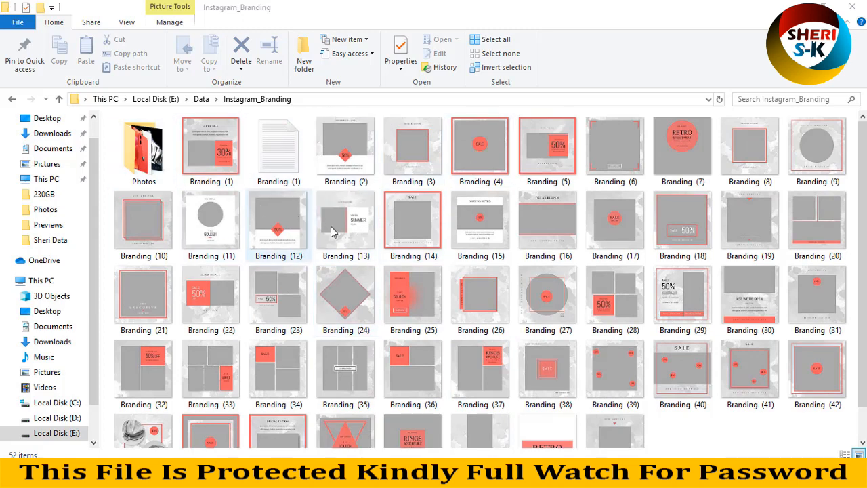
scroll(474, 281, down, 1)
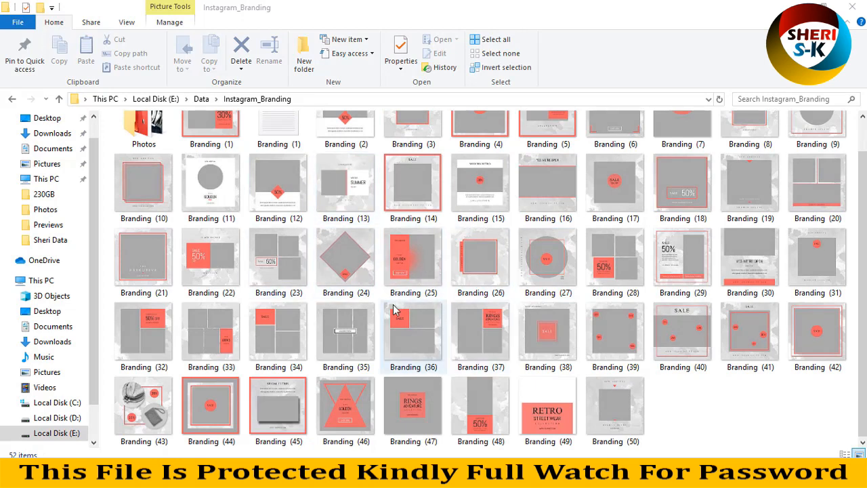
scroll(395, 309, up, 1)
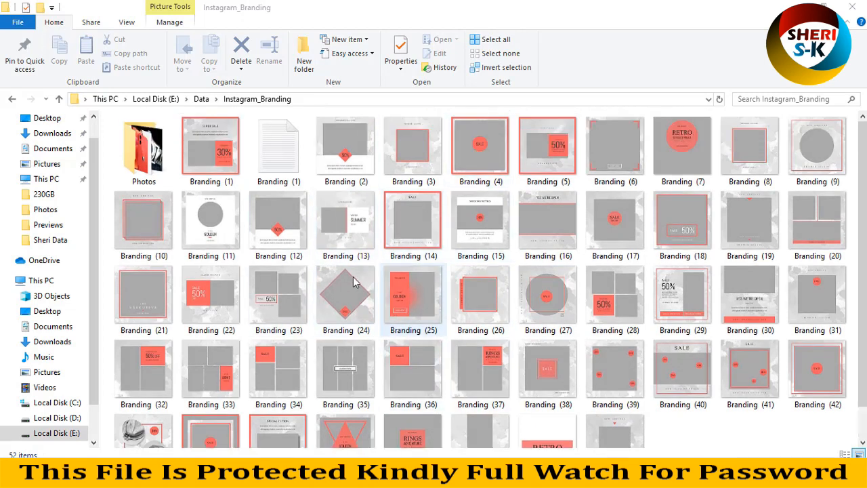
double_click(143, 149)
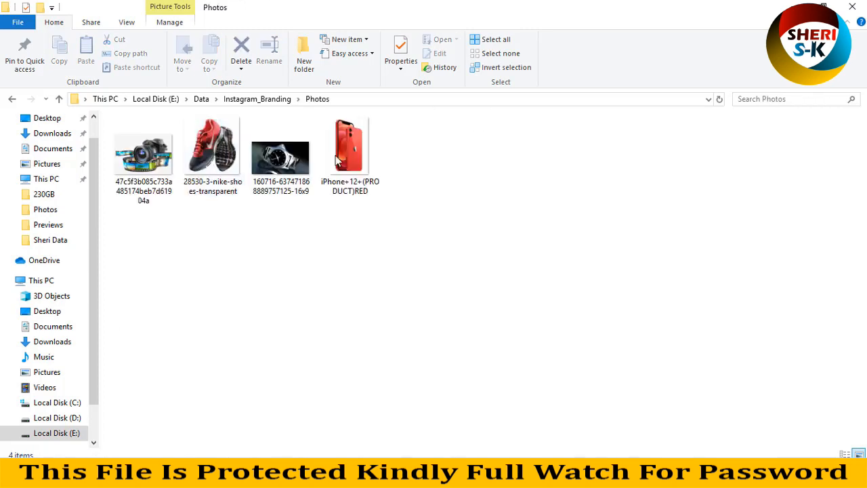
click(12, 99)
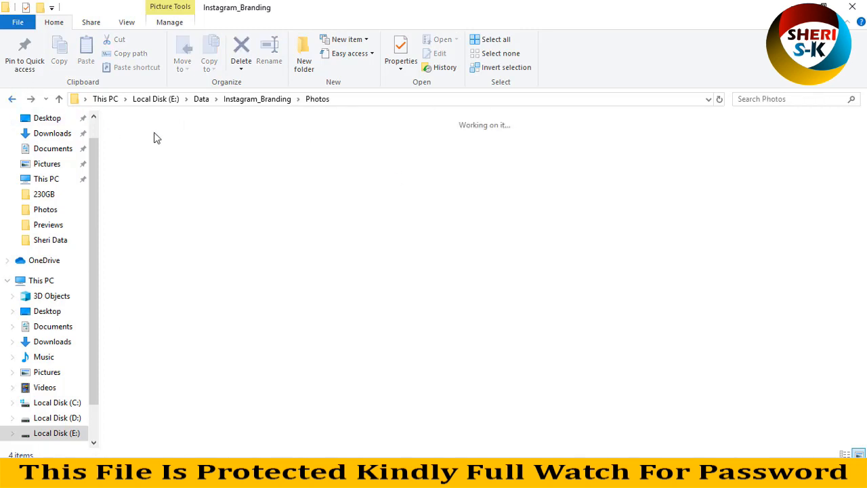
scroll(352, 183, down, 1)
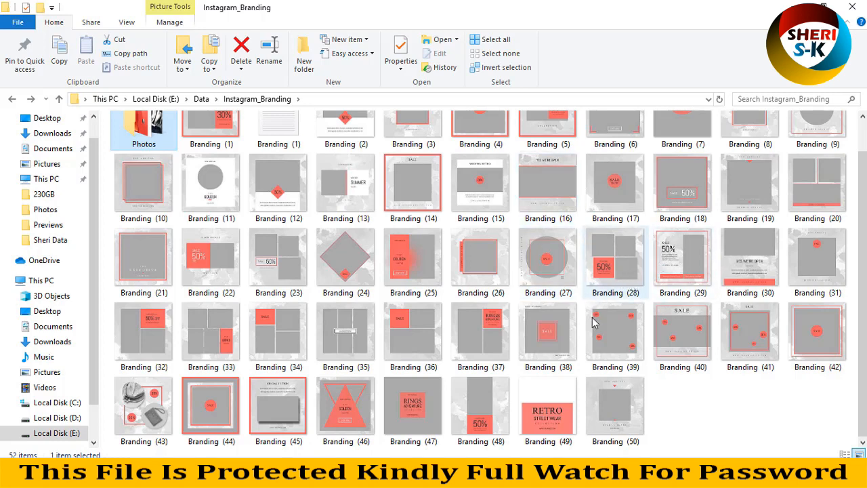
scroll(393, 323, up, 1)
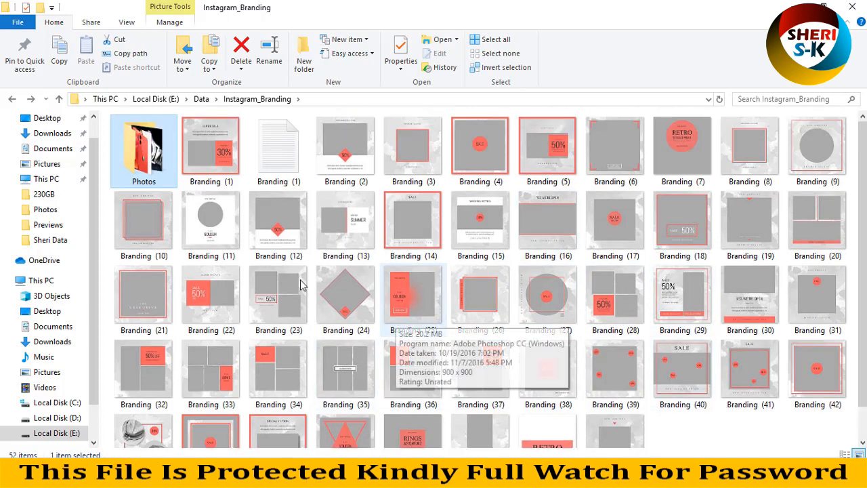
Open the Branding (27) template from the folder in Photoshop
click(535, 297)
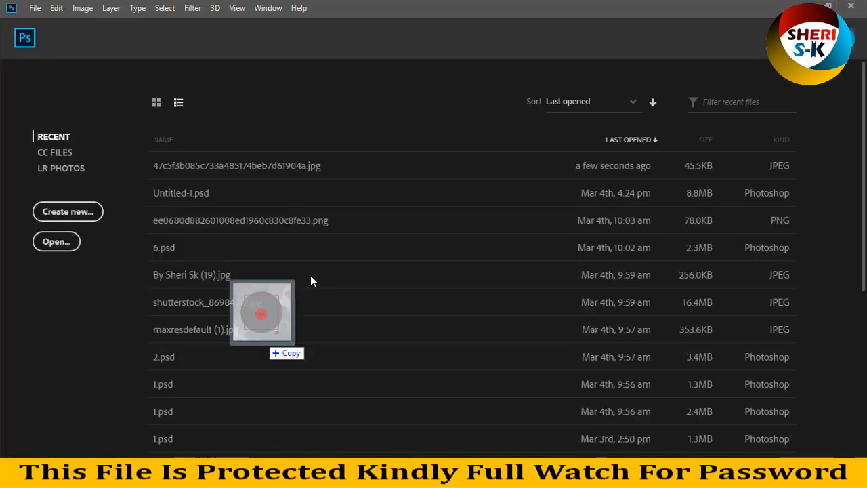
drag(310, 275, 333, 105)
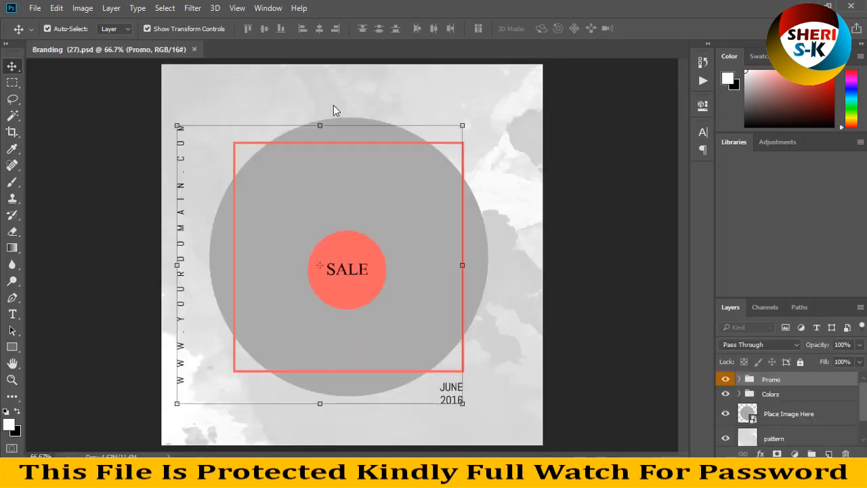
Find the Place Image Here smart object layer behind the circle and open its contents for editing
click(381, 203)
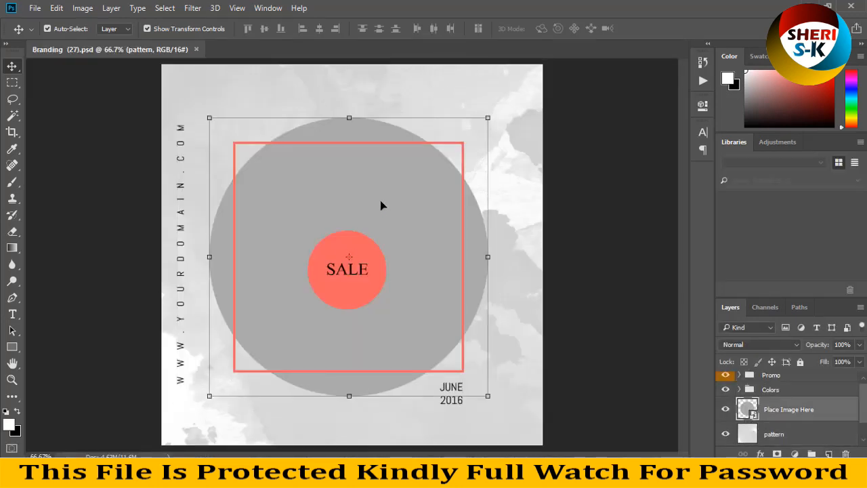
click(428, 143)
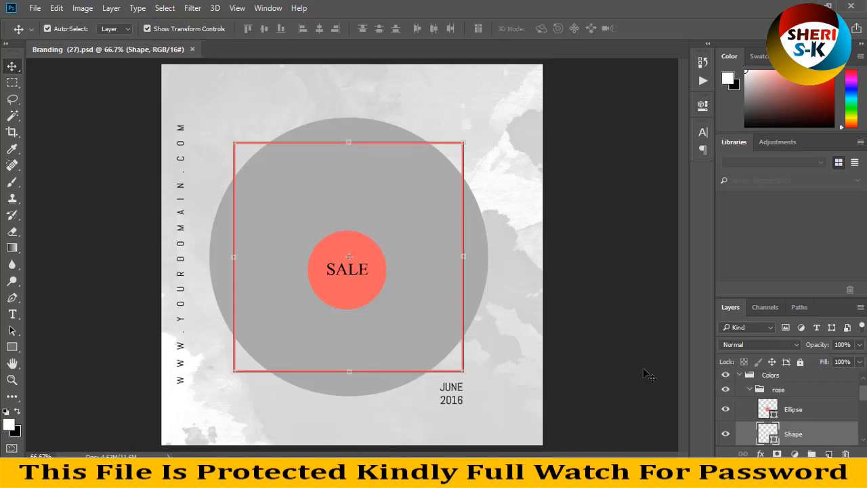
scroll(737, 406, down, 1)
scroll(726, 407, down, 3)
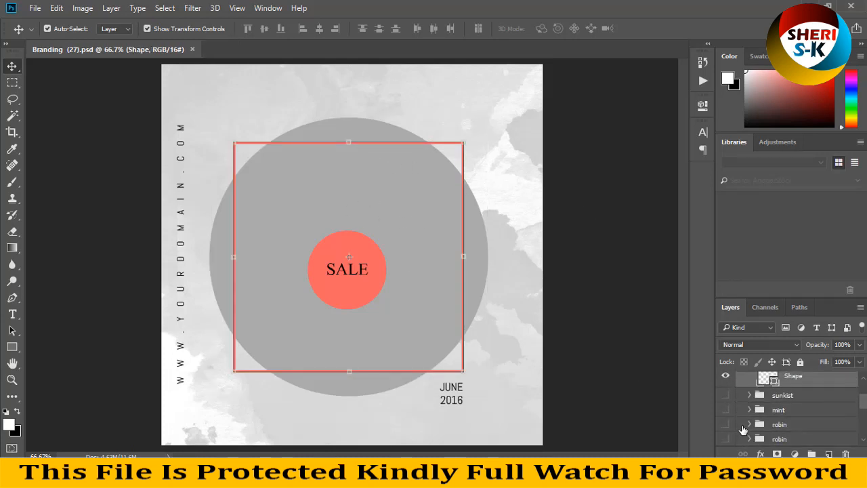
scroll(776, 420, down, 2)
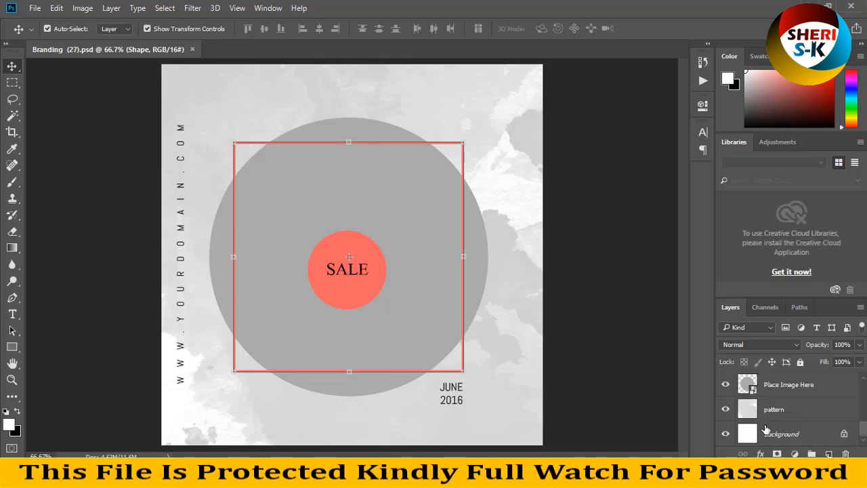
click(786, 407)
click(789, 388)
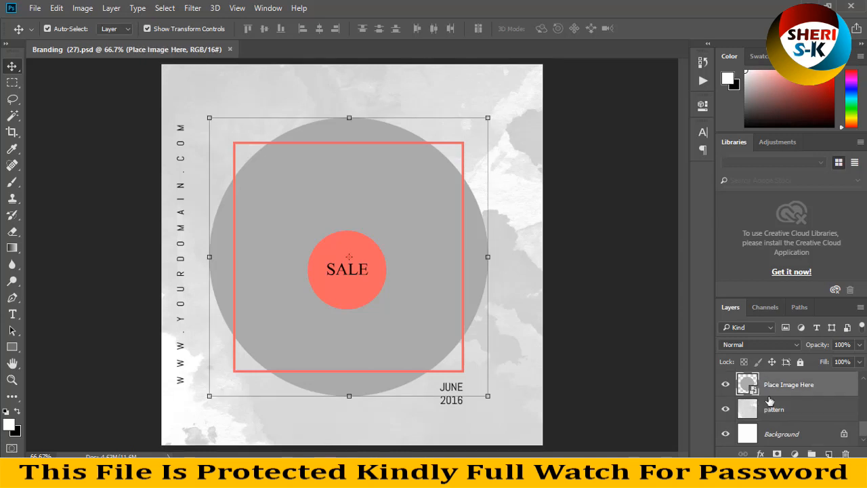
double_click(748, 385)
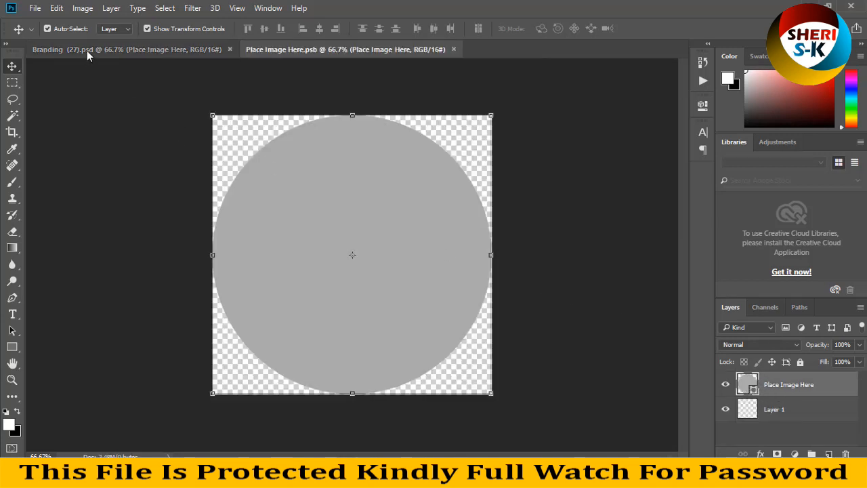
Open the camera picture 47c5f3b085c733a485174beb7d61904a from the Photos folder
click(26, 9)
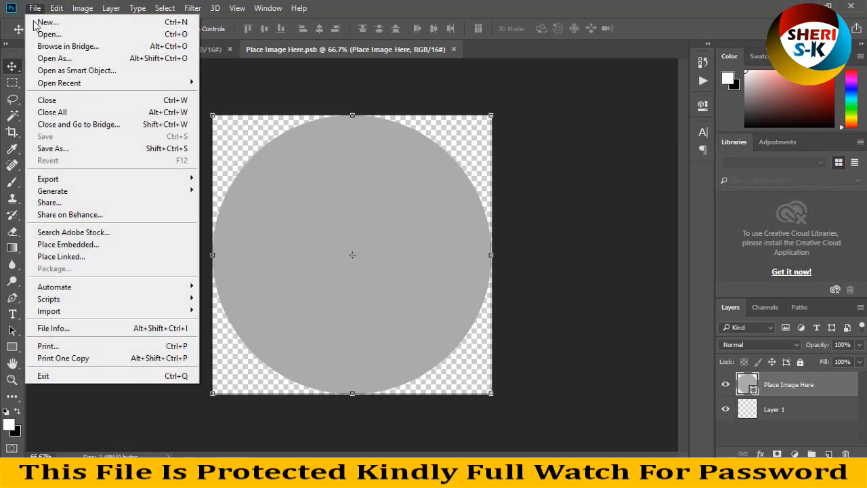
click(40, 34)
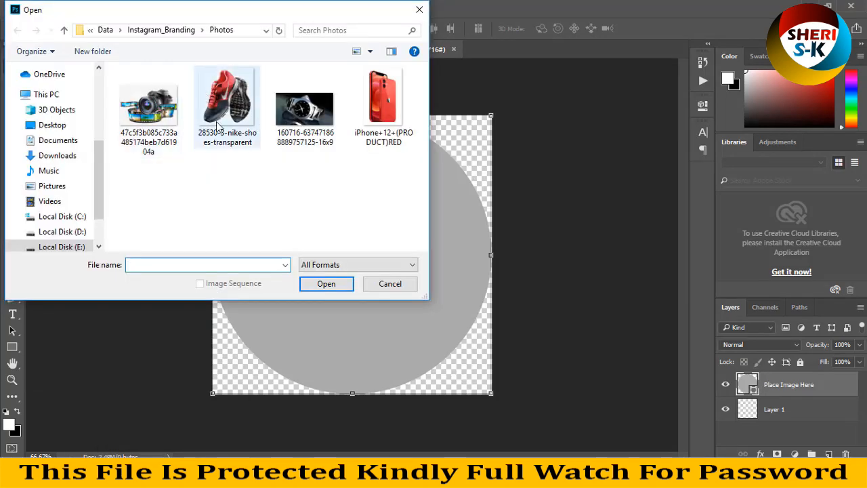
double_click(163, 112)
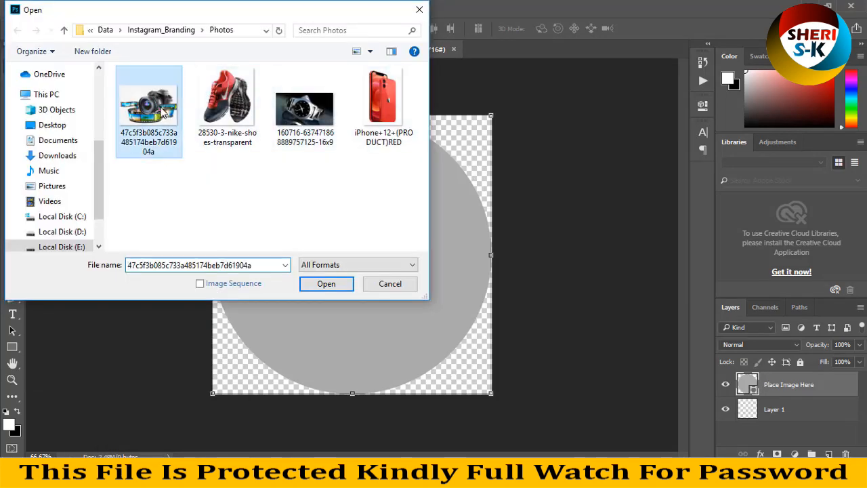
Copy the camera picture into the Place Image Here document, accepting the bit-depth difference and suppressing future warnings about it
drag(481, 49, 601, 139)
drag(711, 260, 350, 247)
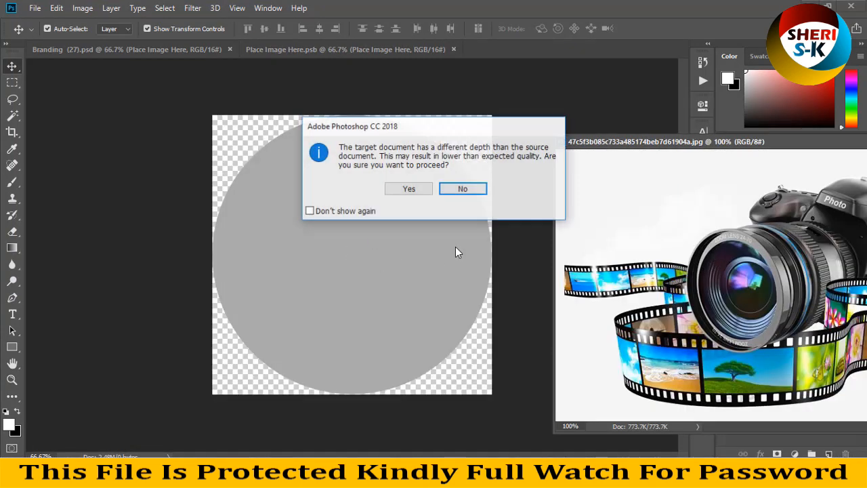
click(357, 211)
click(410, 188)
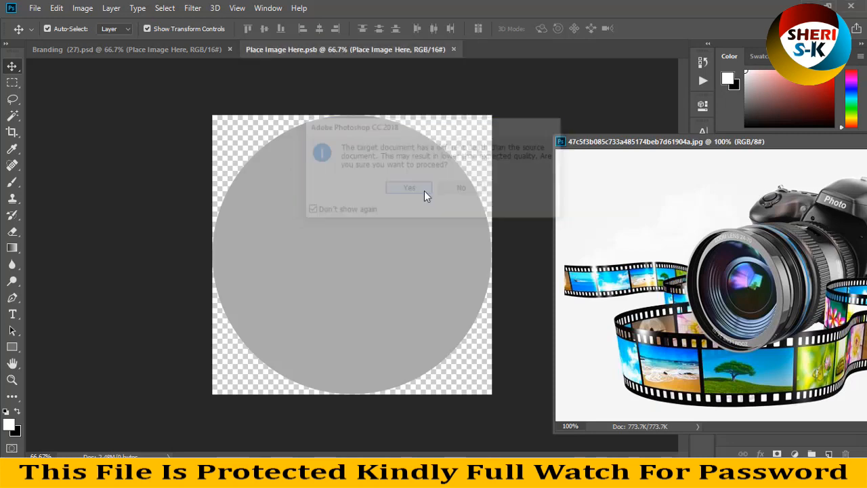
Enlarge the camera picture to about 149% and reposition it so the camera is centred over the grey circle
drag(369, 202, 342, 148)
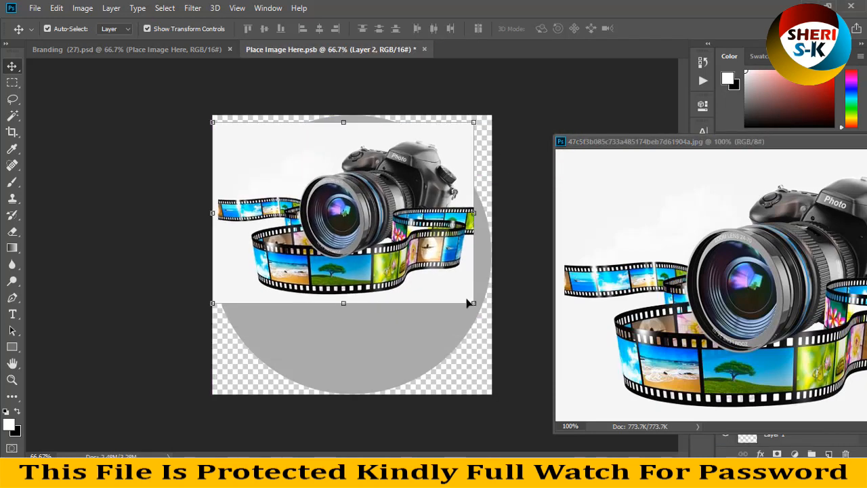
drag(473, 303, 605, 391)
key(Escape)
drag(472, 304, 615, 393)
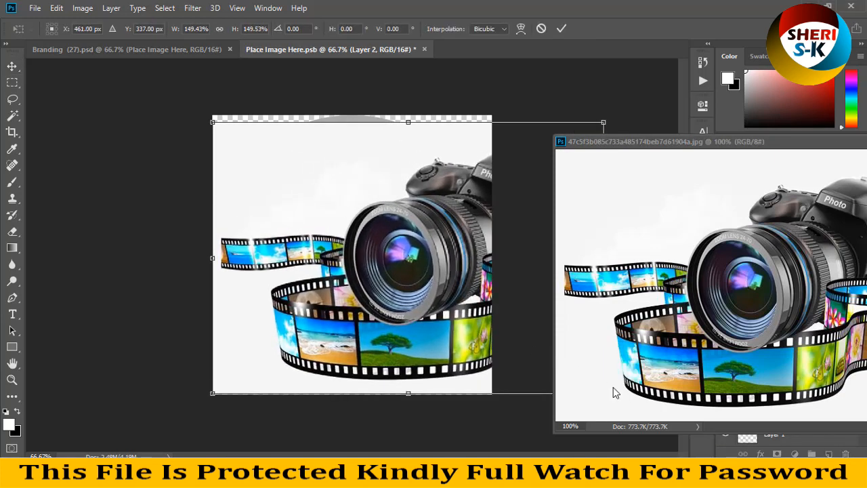
key(Return)
drag(430, 243, 370, 231)
Close the original camera picture and clip its copied layer to the Place Image Here circle with a clipping mask
drag(677, 142, 210, 144)
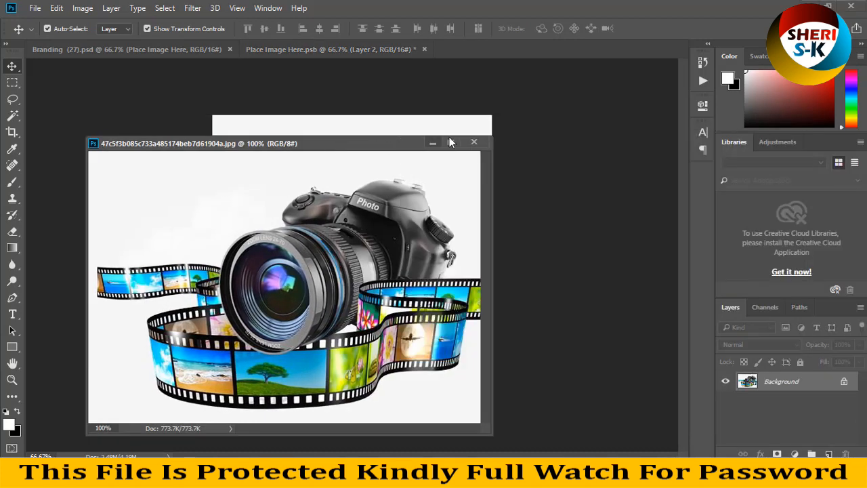
click(474, 143)
right_click(777, 385)
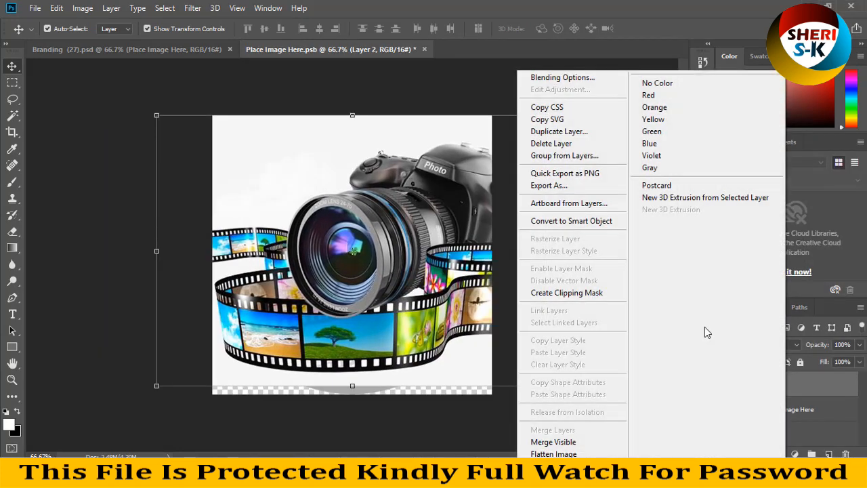
click(550, 291)
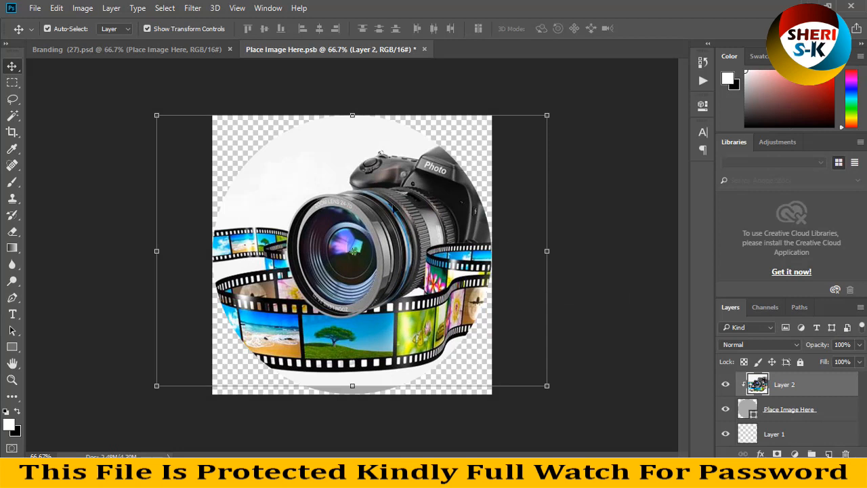
Adjust the clipped camera picture's position and scale it up to about 103% so it fills the whole circle
drag(370, 290, 365, 290)
key(ctrl+z)
drag(386, 258, 375, 256)
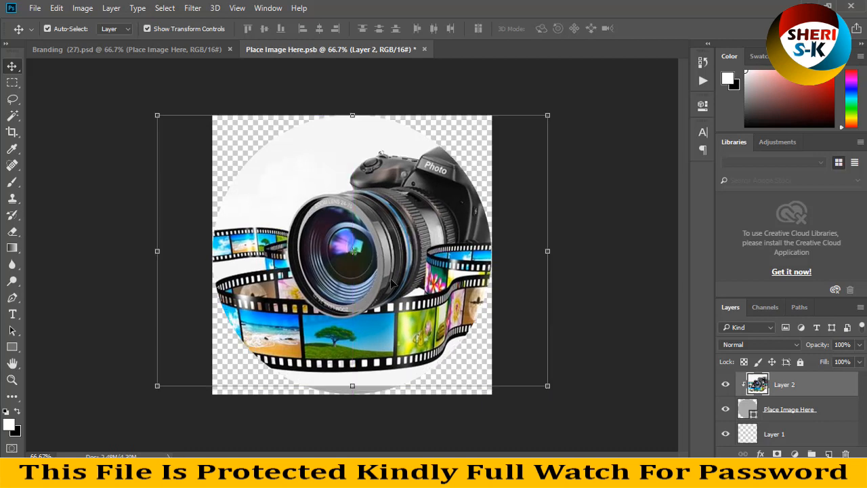
drag(549, 387, 558, 393)
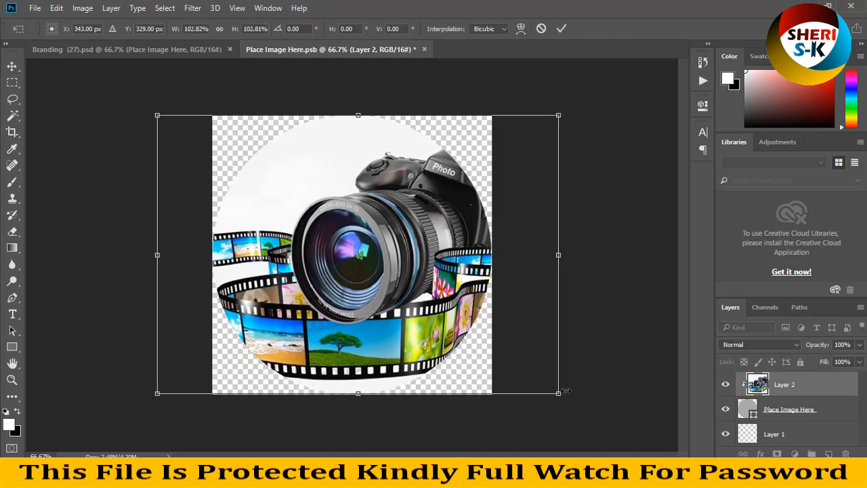
key(Return)
Save and close the smart object contents, and deselect all layers in the Branding (27) template
key(ctrl+s)
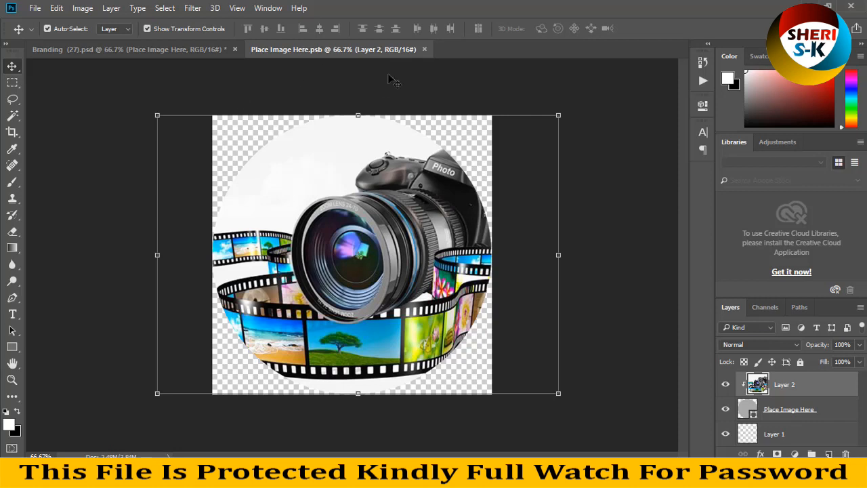
click(425, 49)
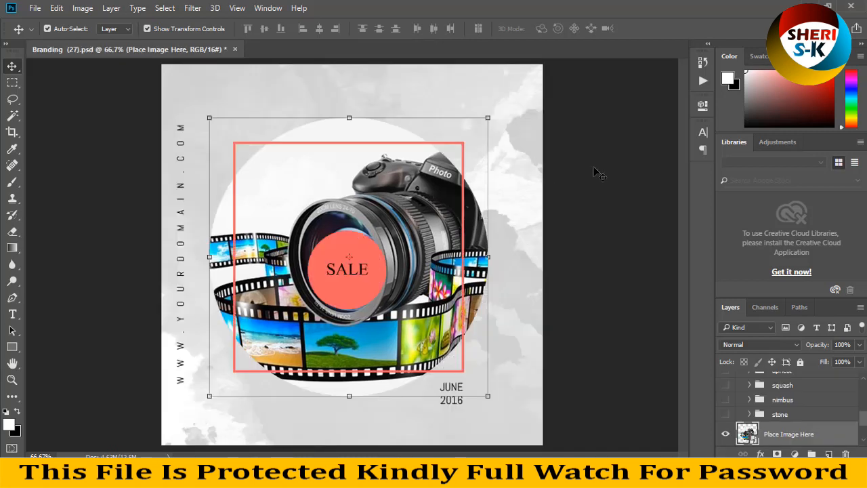
click(596, 174)
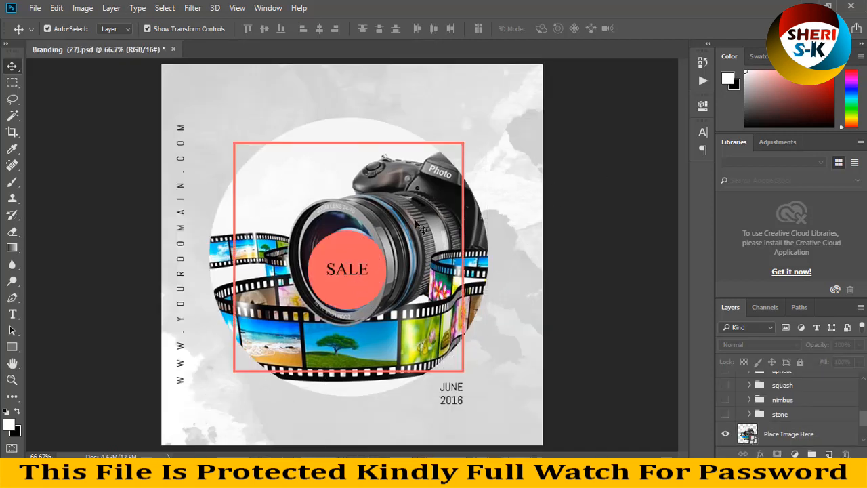
Unlock the Background layer and hide the pattern layer above it
click(451, 98)
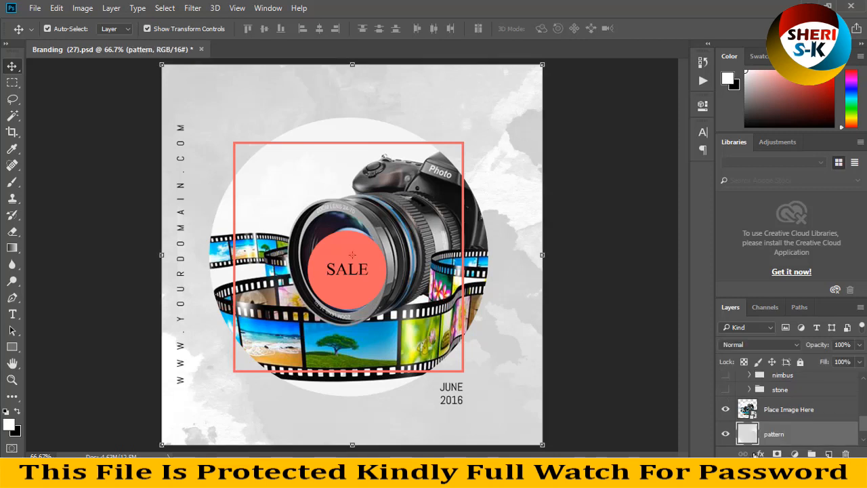
click(725, 437)
click(725, 437)
scroll(793, 396, down, 1)
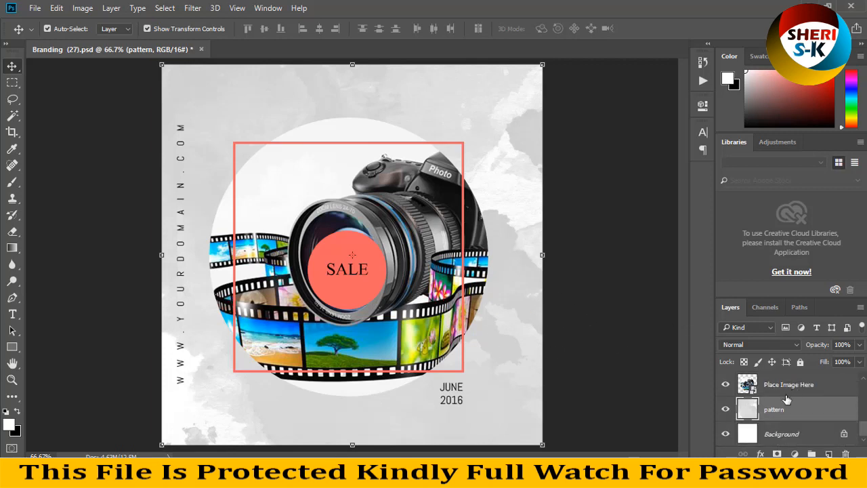
click(843, 434)
click(724, 437)
click(724, 434)
click(725, 409)
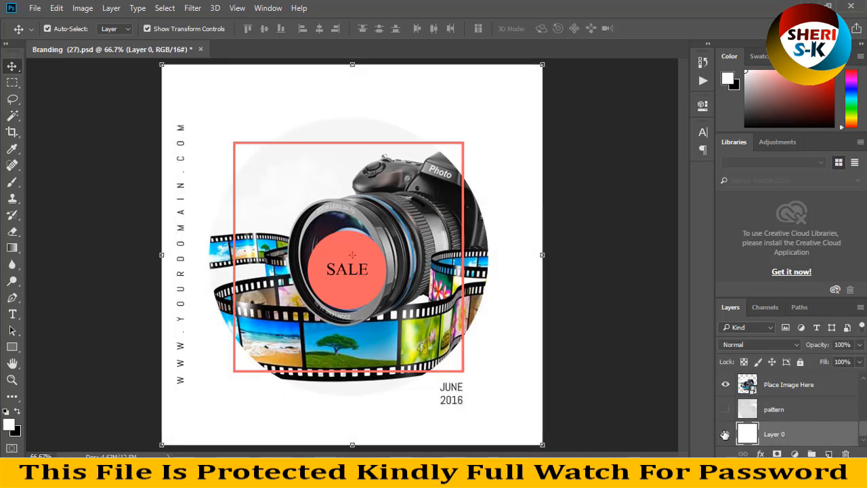
Add a Gradient Overlay effect to the background Layer 0, keeping the template artwork in view
click(761, 454)
click(787, 401)
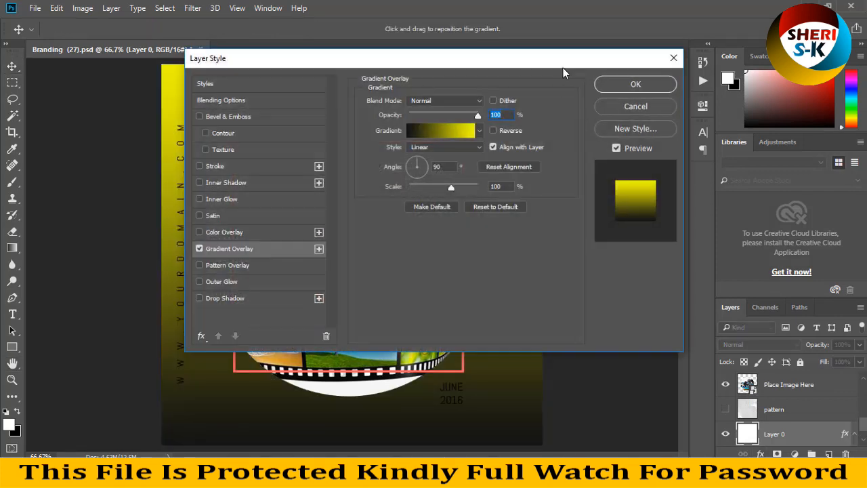
drag(562, 67, 803, 131)
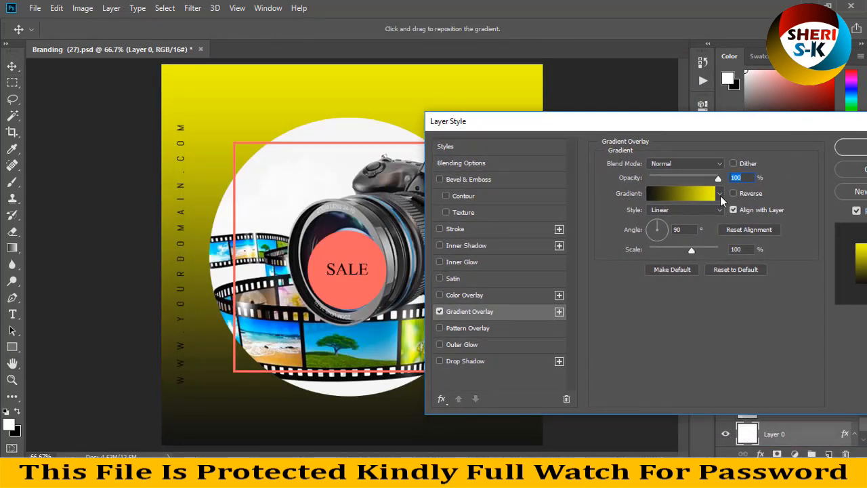
Try several gradient presets for the overlay, apply the blue-to-pale-white one to the background, and deselect the layer
click(720, 193)
click(640, 306)
click(691, 298)
click(609, 363)
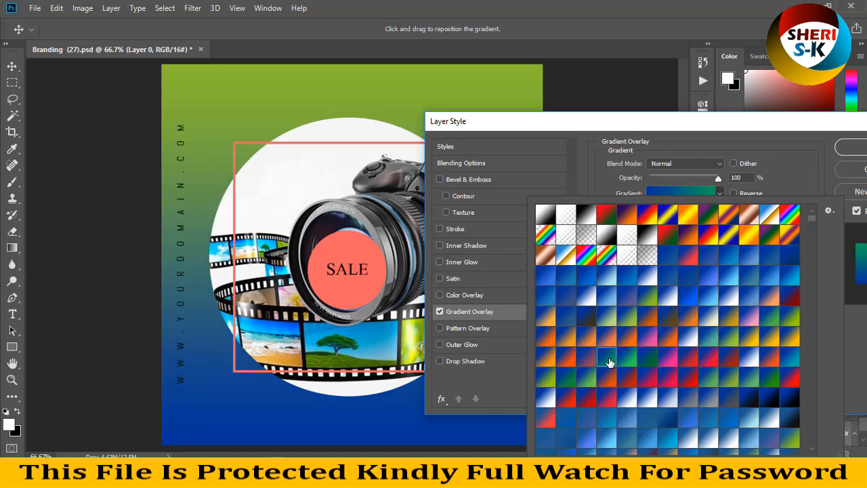
click(605, 377)
click(661, 399)
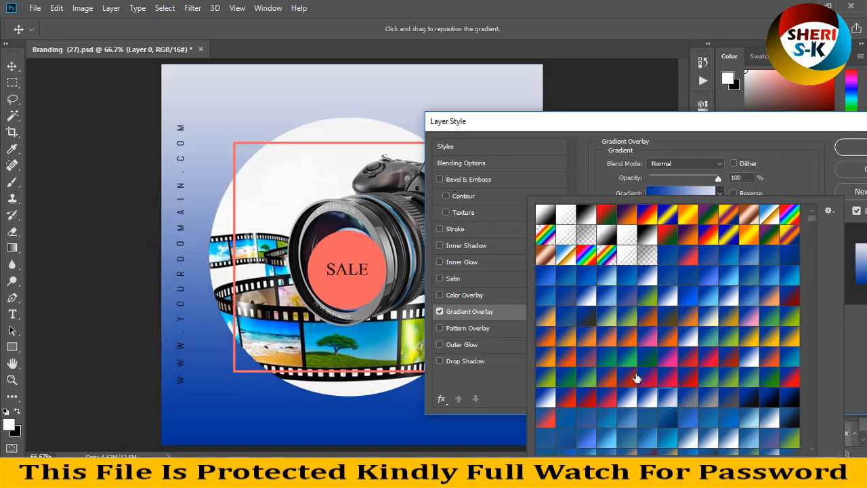
click(856, 151)
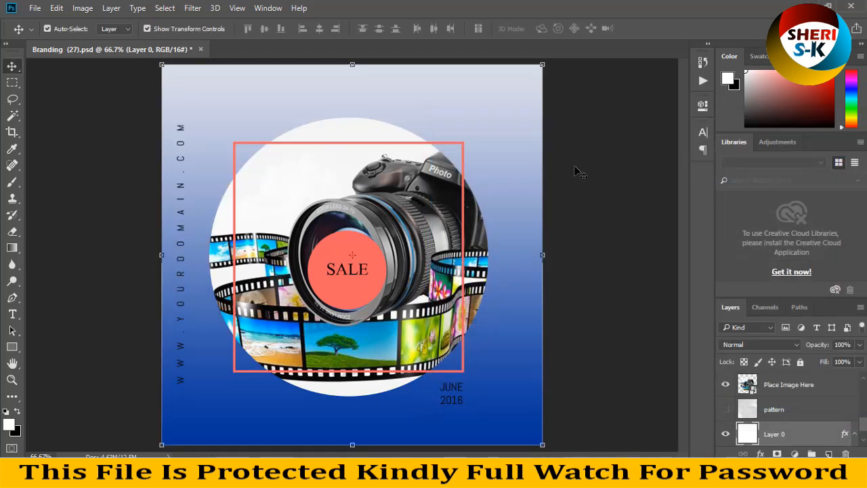
click(638, 252)
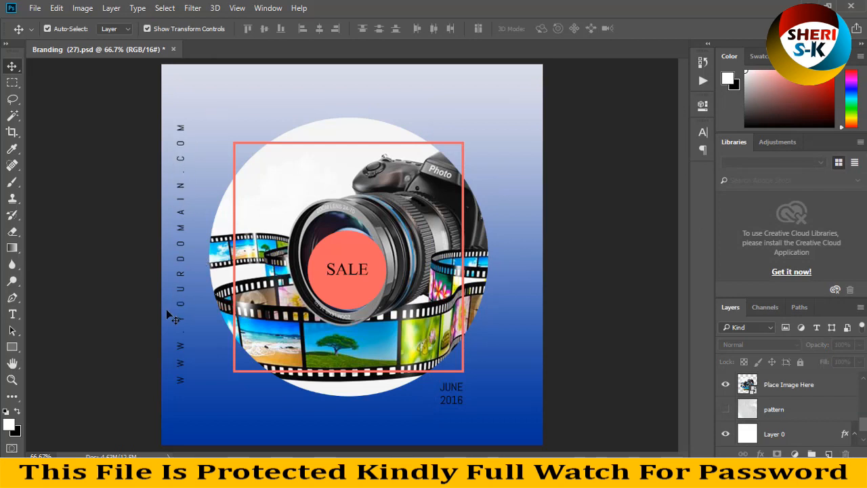
Select the mint group inside the Colors group and toggle its visibility
click(472, 408)
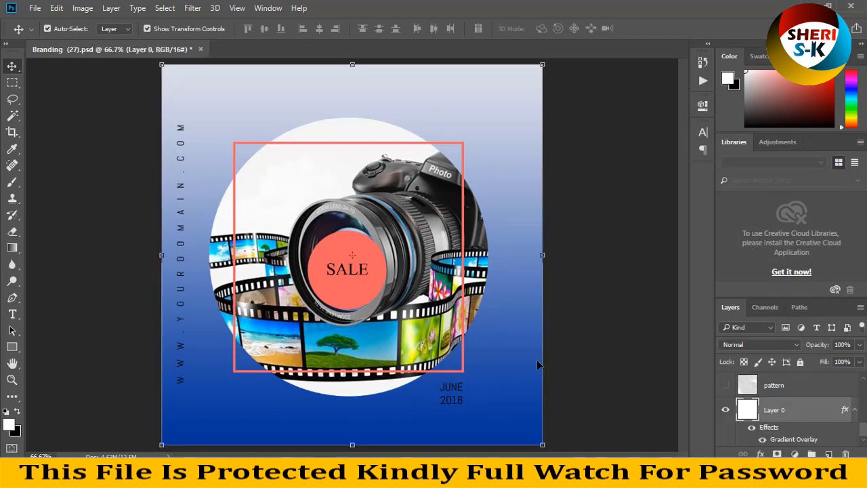
scroll(806, 437, up, 5)
scroll(802, 421, down, 1)
click(787, 412)
click(724, 413)
scroll(738, 427, up, 3)
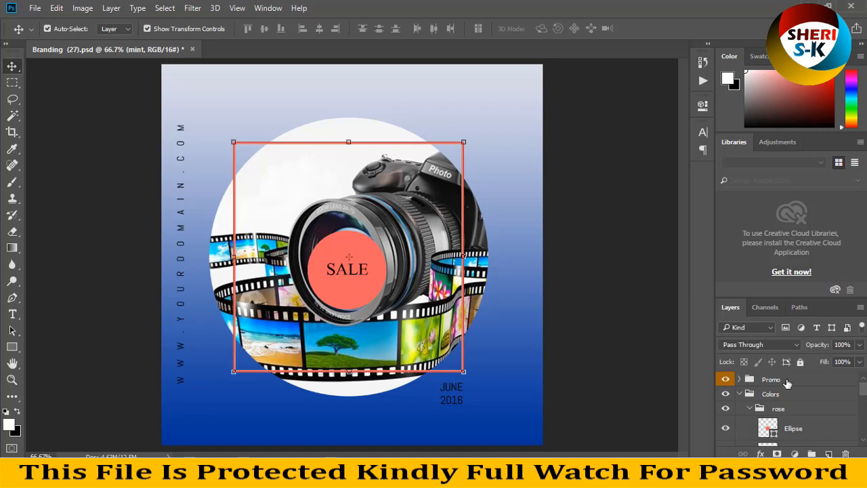
Close the Branding (27) template without saving it and switch to the Instagram_Branding folder in File Explorer
click(192, 51)
click(419, 179)
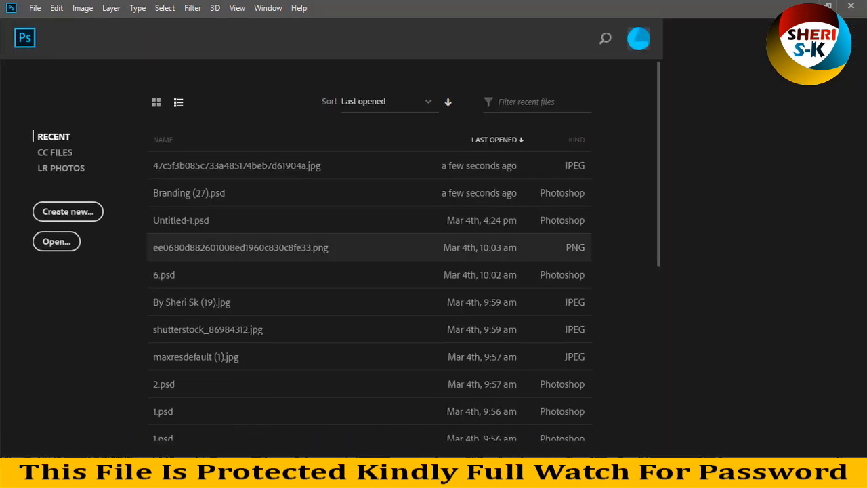
click(385, 474)
scroll(349, 201, down, 1)
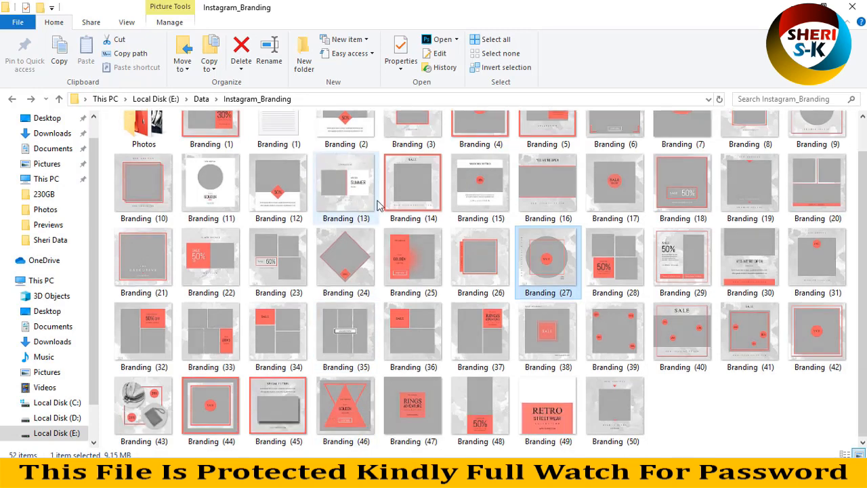
Look over the template thumbnails and open Branding (43) in Photoshop
click(477, 197)
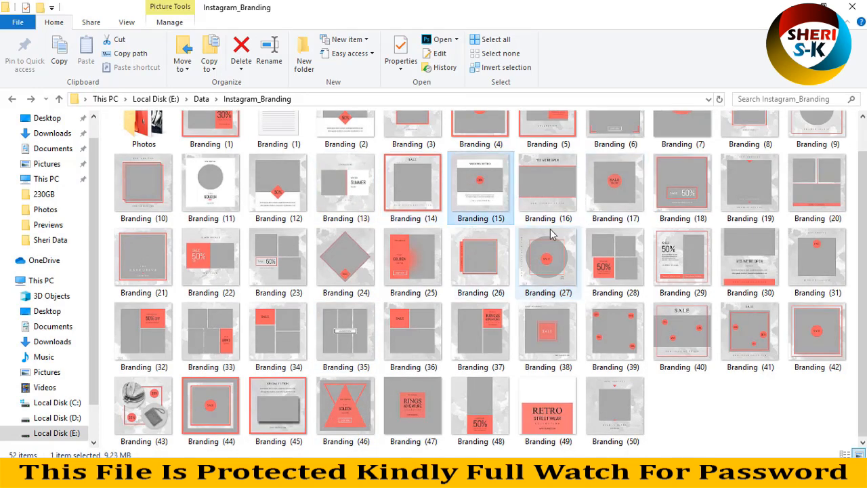
click(367, 191)
click(295, 185)
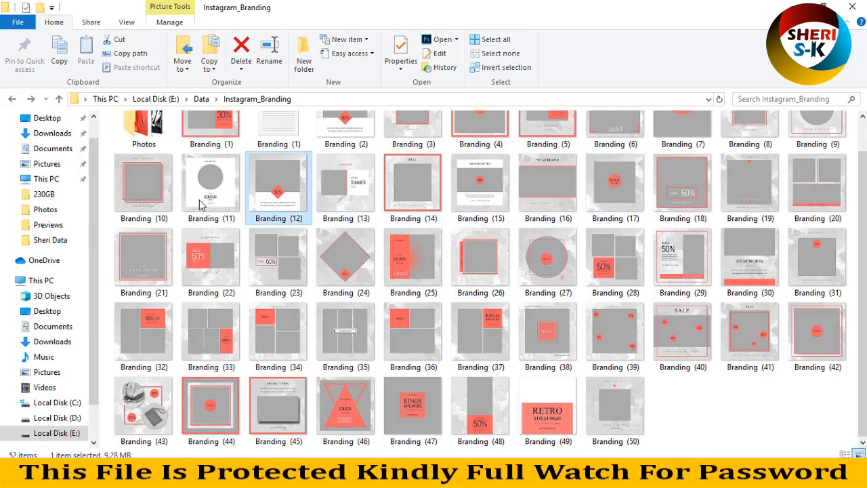
click(202, 199)
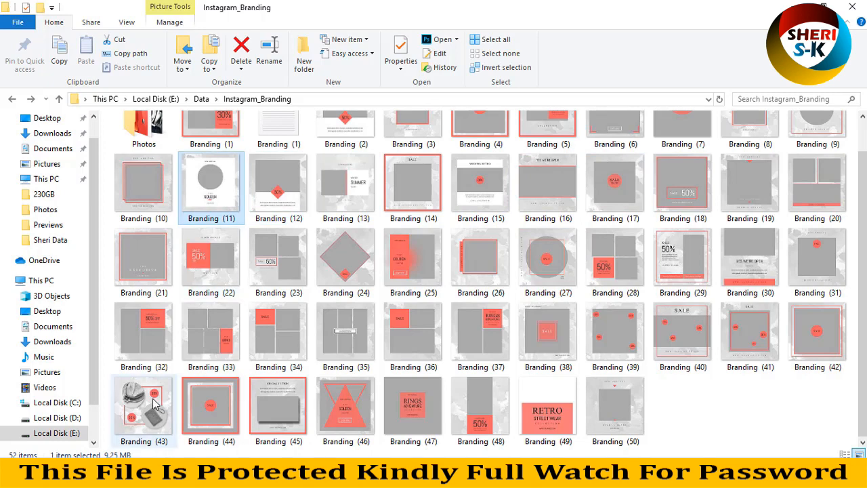
drag(152, 396, 333, 108)
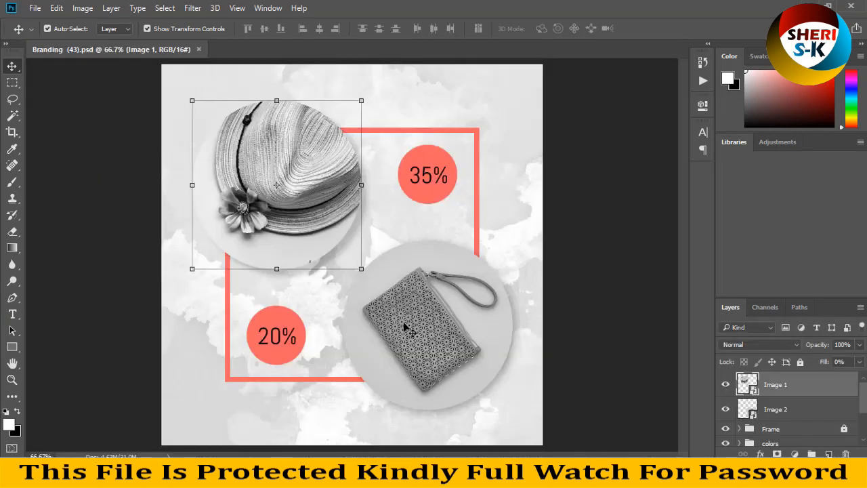
Open the contents of the Image 2 smart object with the purse, and open 28530-3-nike-shoes-transparent.png
click(455, 309)
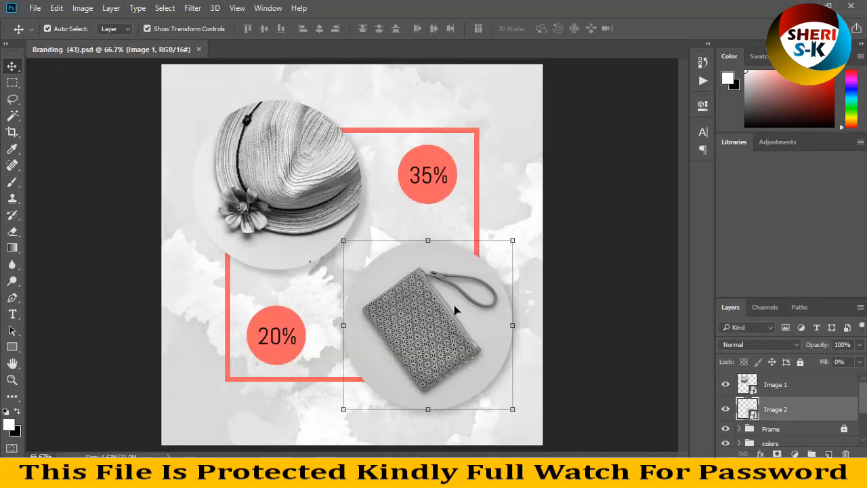
double_click(748, 410)
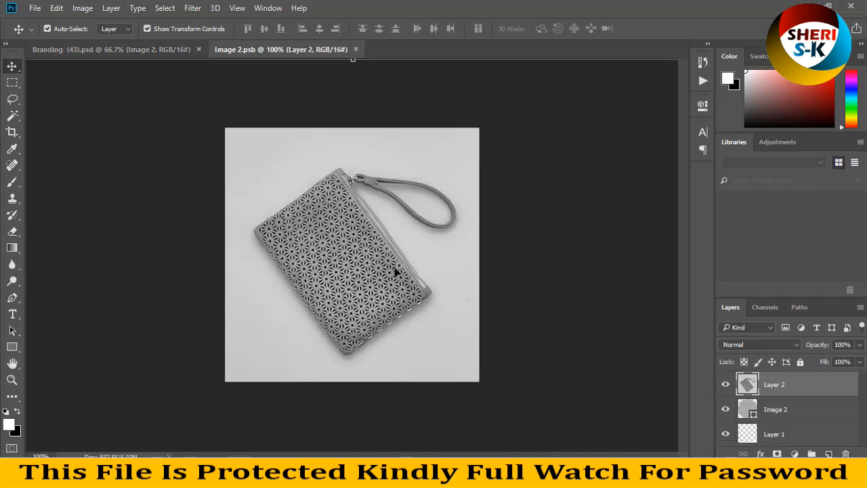
click(34, 8)
click(40, 38)
double_click(254, 137)
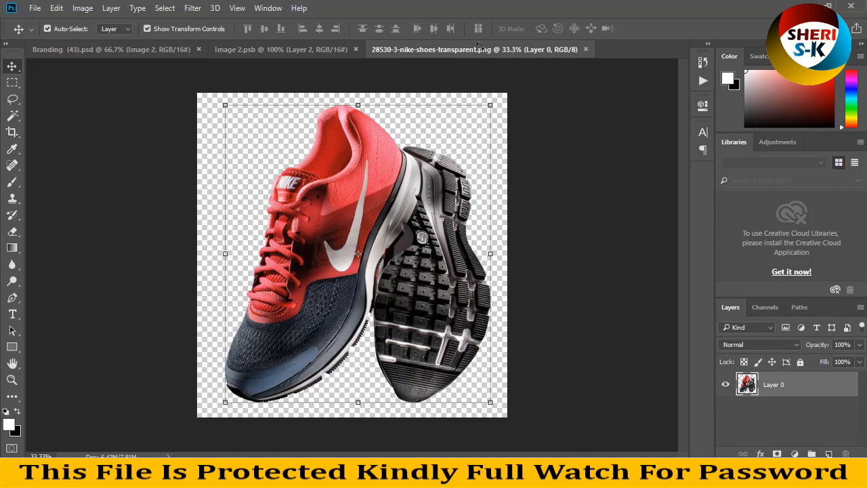
Float the shoe picture in its own window, try adding it to Image 2 at full size, and undo that
drag(479, 46, 653, 104)
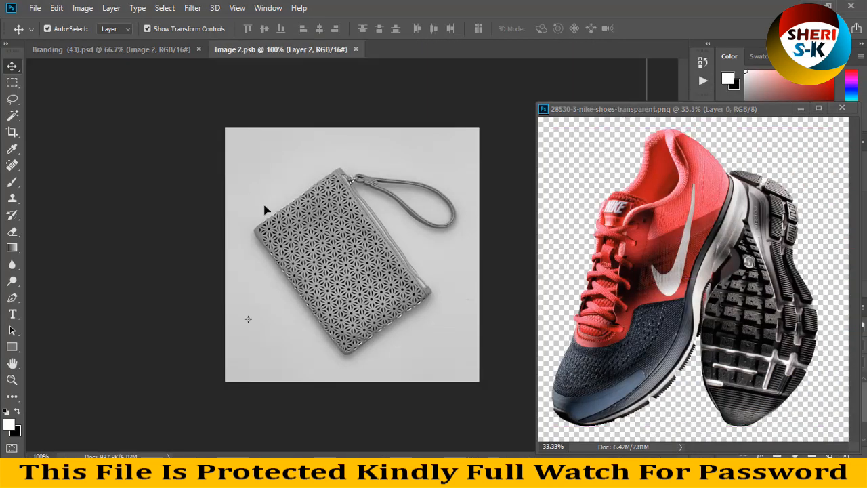
drag(264, 210, 271, 210)
key(ctrl+z)
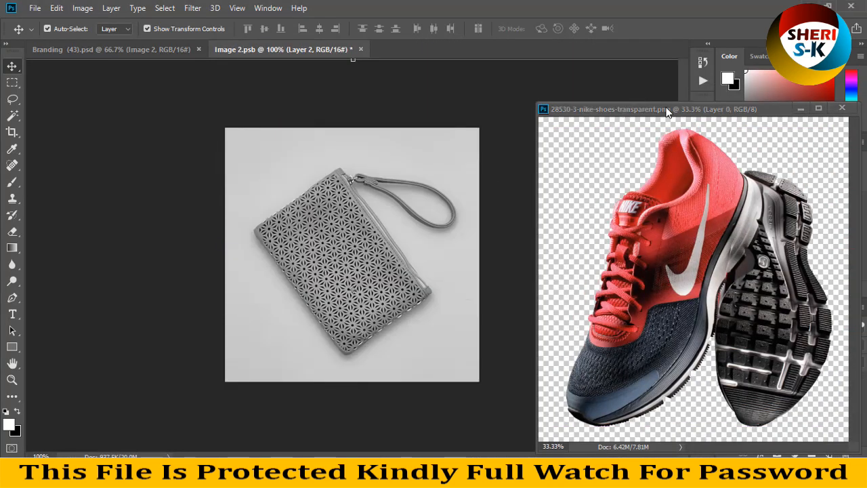
Resize the shoe picture to a width of 500 pixels with proportions kept
right_click(654, 108)
click(689, 135)
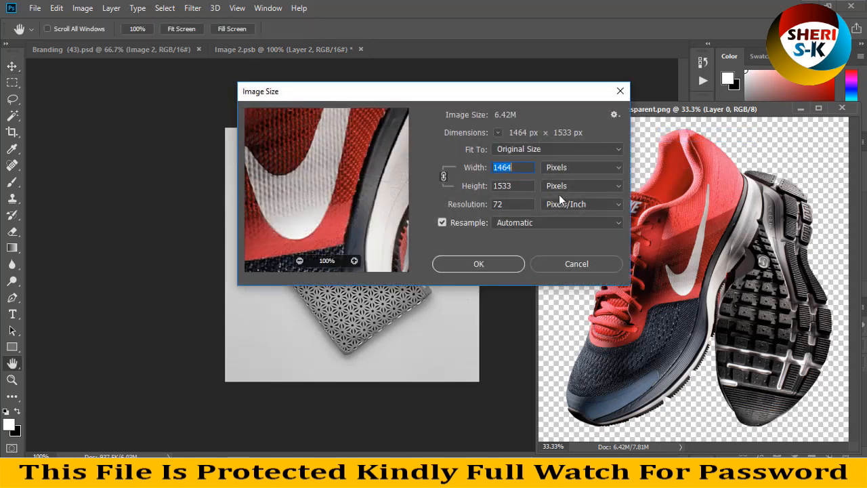
text(500)
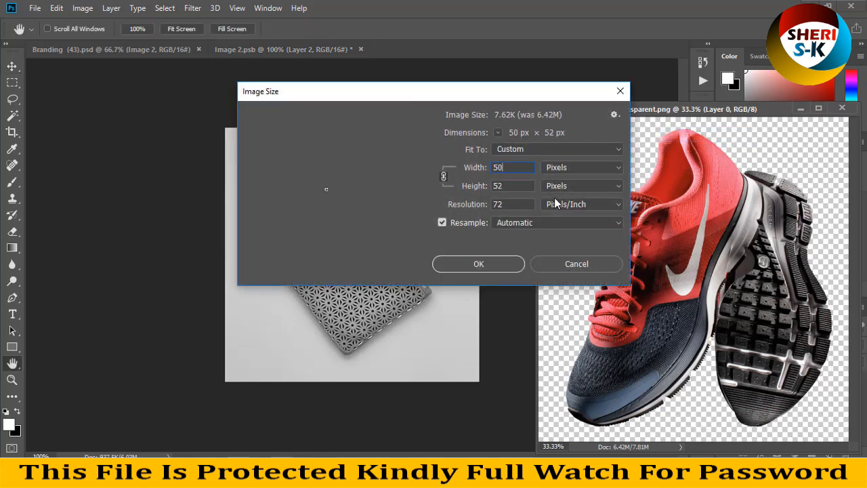
key(Return)
click(420, 246)
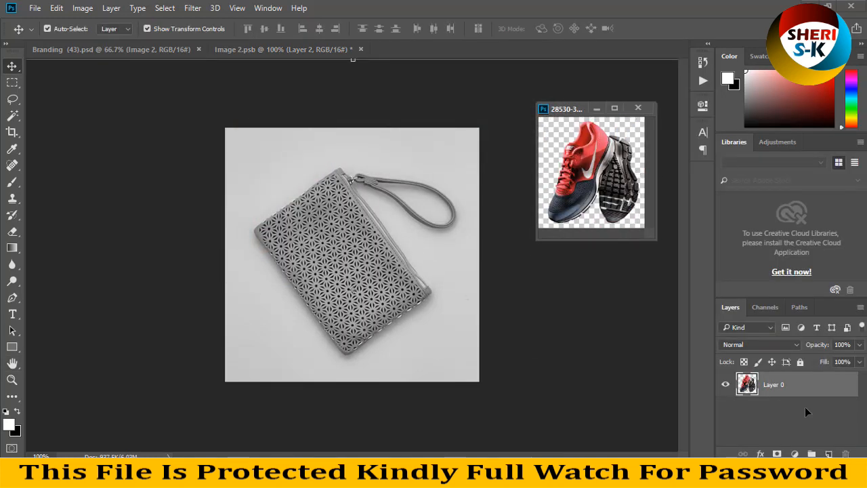
Copy the resized shoes into Image 2 in place of the purse, scaled to about 68% and centred on the grey circle
click(586, 166)
drag(566, 182, 345, 265)
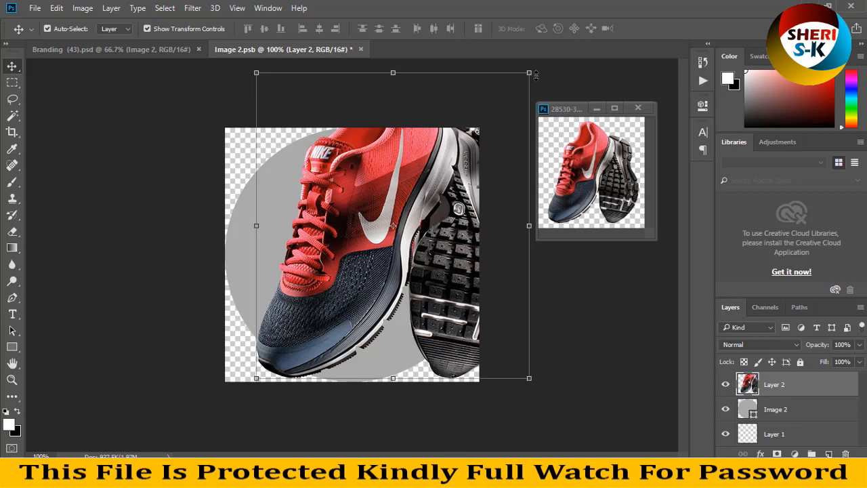
drag(532, 69, 443, 164)
drag(395, 247, 404, 198)
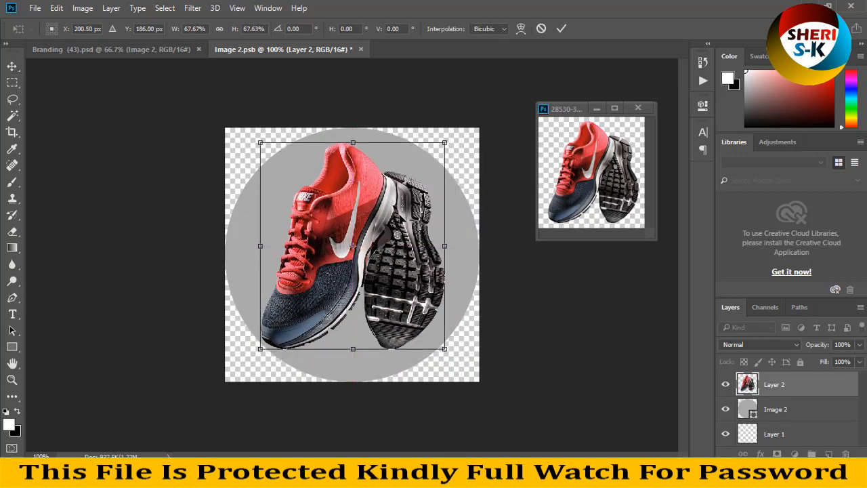
key(Return)
Clip the shoe layer to the Image 2 circle, save the smart object, and return to the Branding (43) template
right_click(784, 388)
click(606, 294)
key(ctrl+s)
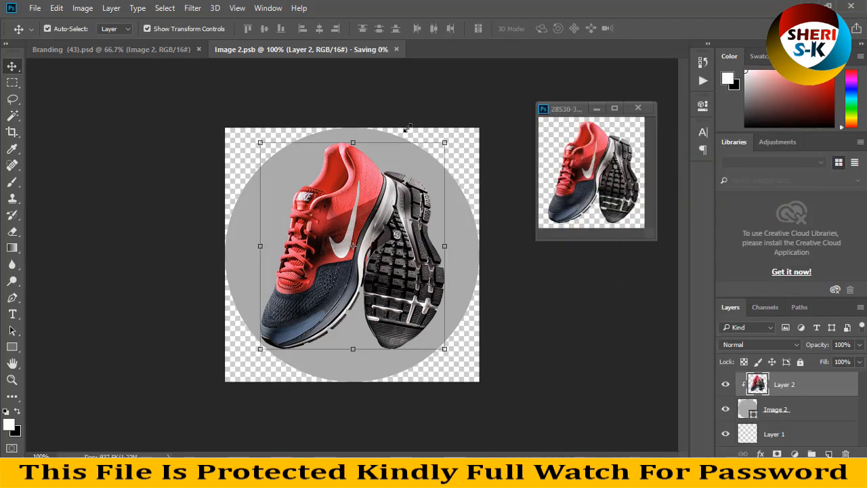
key(ctrl+Tab)
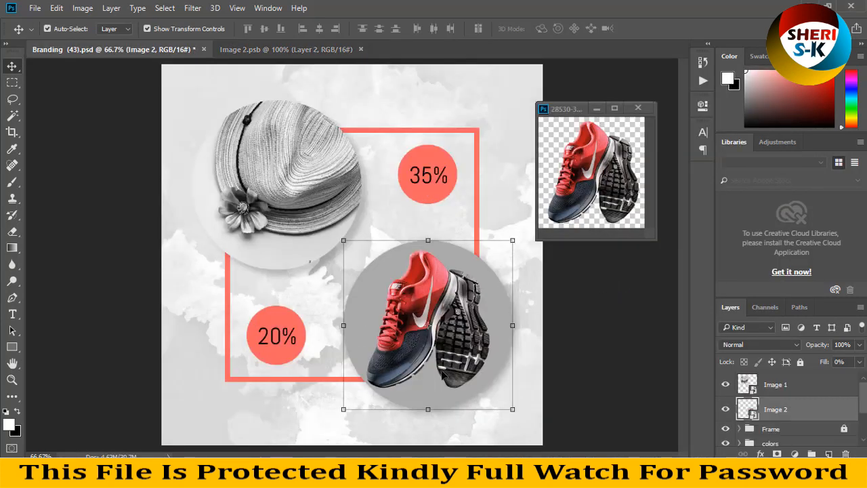
click(204, 267)
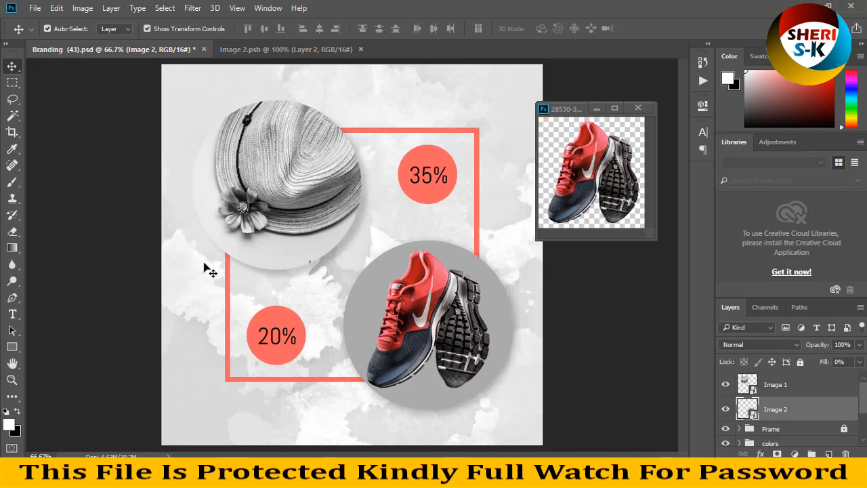
Recolor the 35% circle with a color sampled from the shoe picture, trying several spots including the near-black sole (120f0f)
click(443, 304)
click(442, 160)
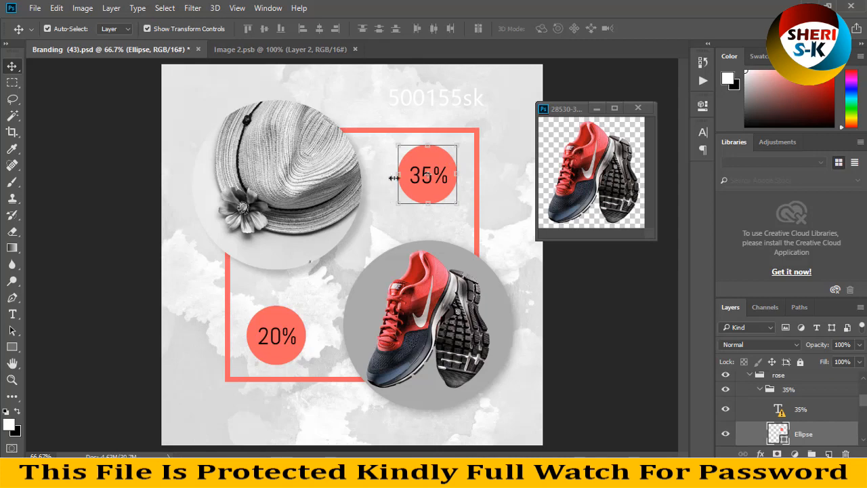
double_click(783, 440)
drag(416, 85, 749, 64)
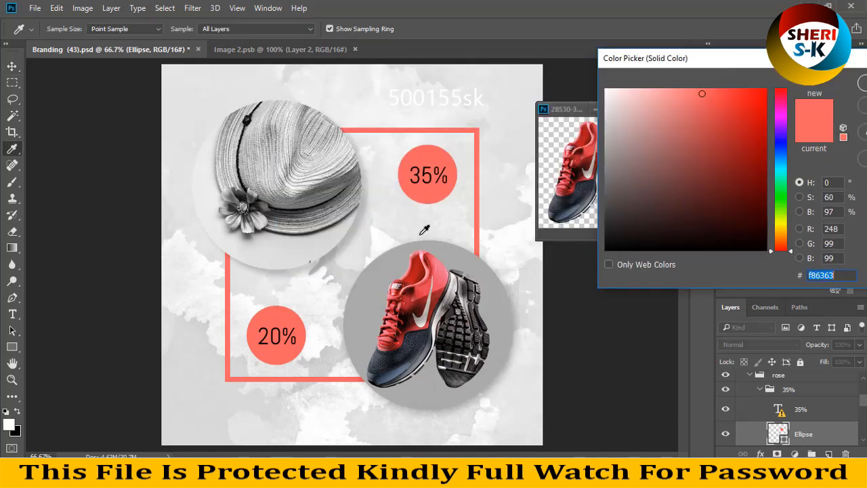
click(453, 313)
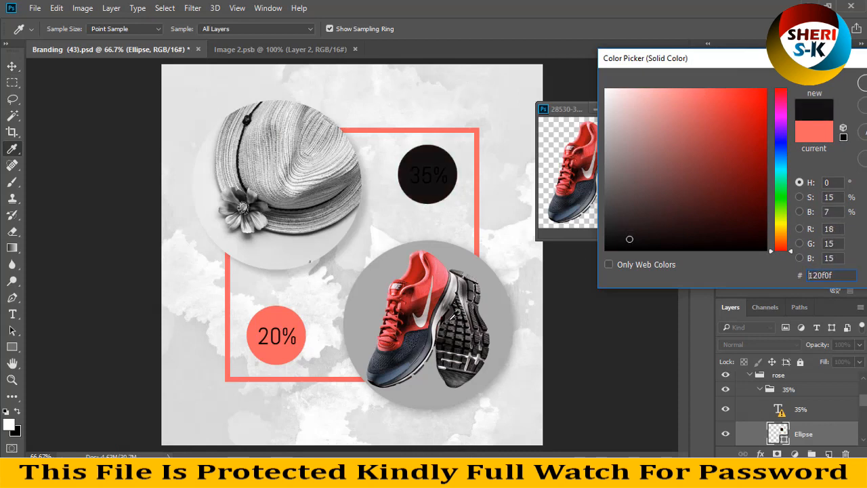
click(409, 366)
click(398, 363)
click(422, 305)
click(427, 290)
click(442, 271)
click(431, 283)
click(423, 295)
click(424, 321)
click(438, 263)
click(437, 270)
click(864, 84)
Close Branding (43), the Image 2 contents and the resized shoe picture without saving the changes
click(197, 49)
click(419, 181)
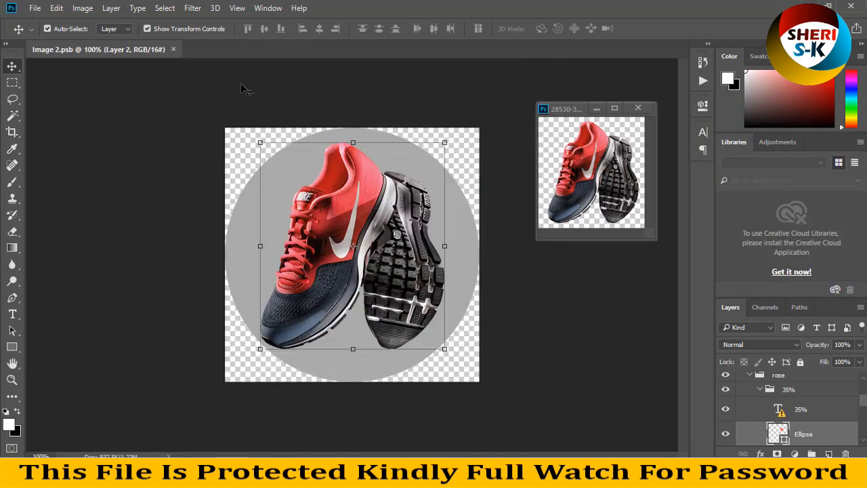
click(172, 50)
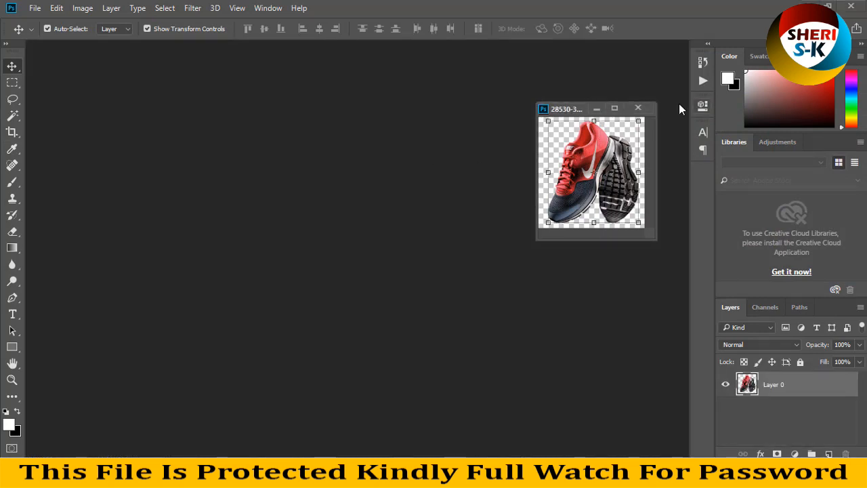
click(639, 108)
click(418, 187)
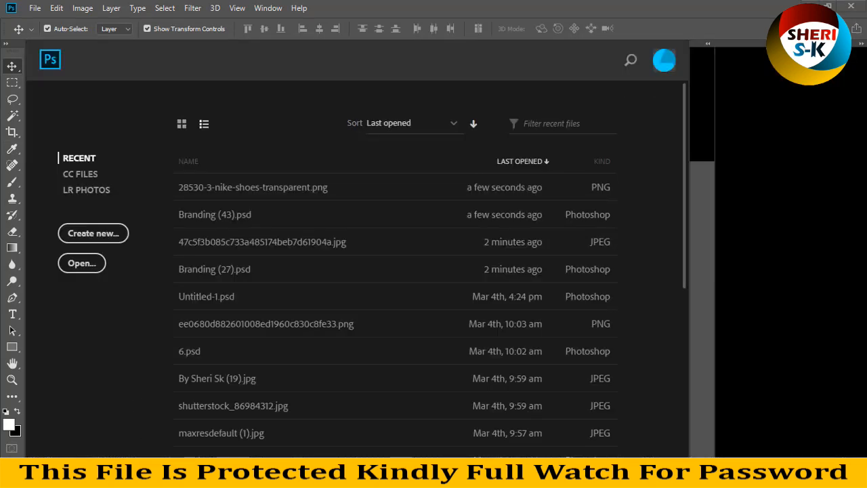
Switch to the Instagram_Branding folder in File Explorer and open the Branding (1) template in Photoshop
click(216, 474)
scroll(363, 229, up, 2)
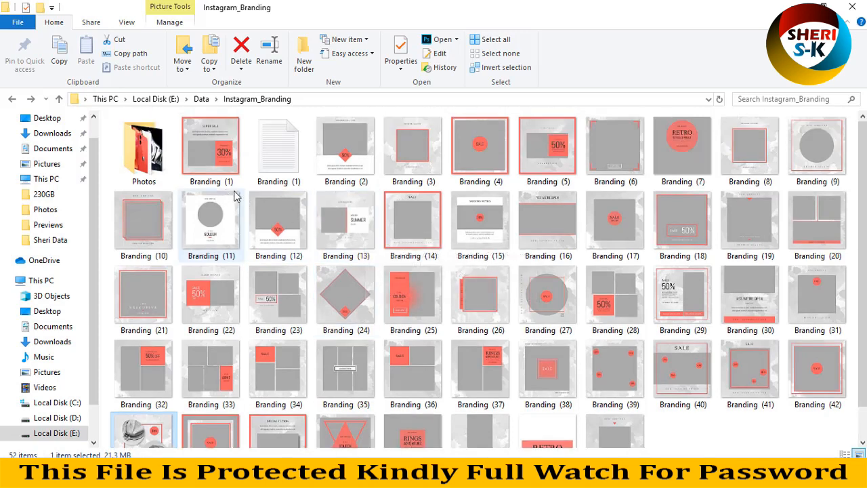
click(196, 151)
drag(204, 196, 290, 195)
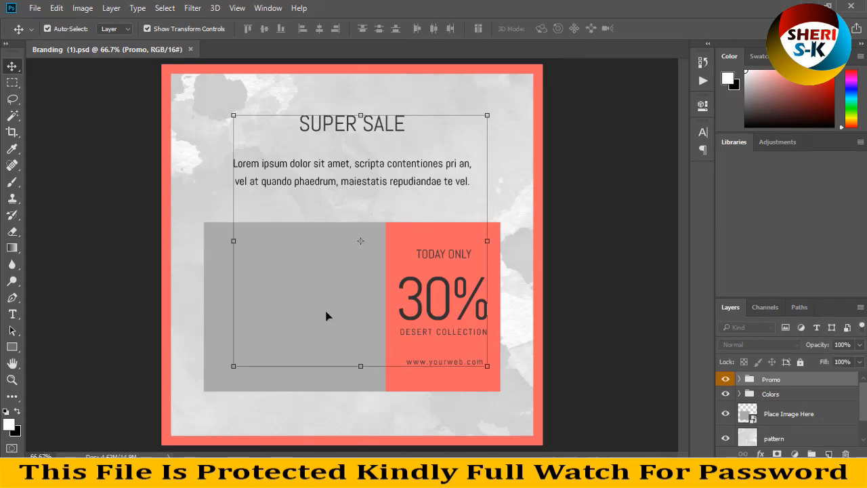
Try moving the background pattern and the outer border frame, undoing each move
click(326, 316)
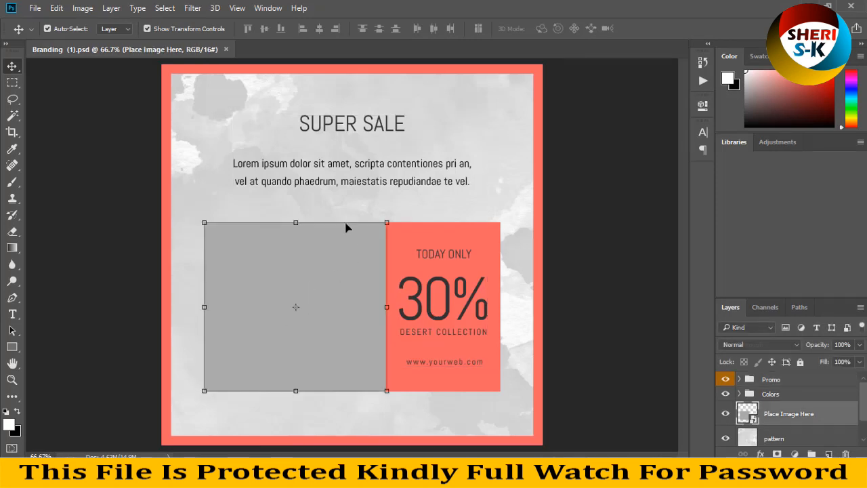
click(366, 176)
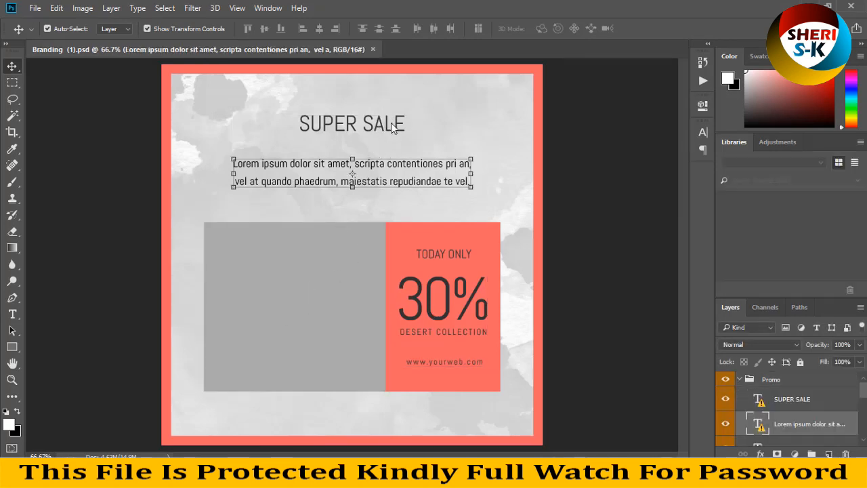
click(386, 127)
click(479, 136)
drag(393, 164, 400, 124)
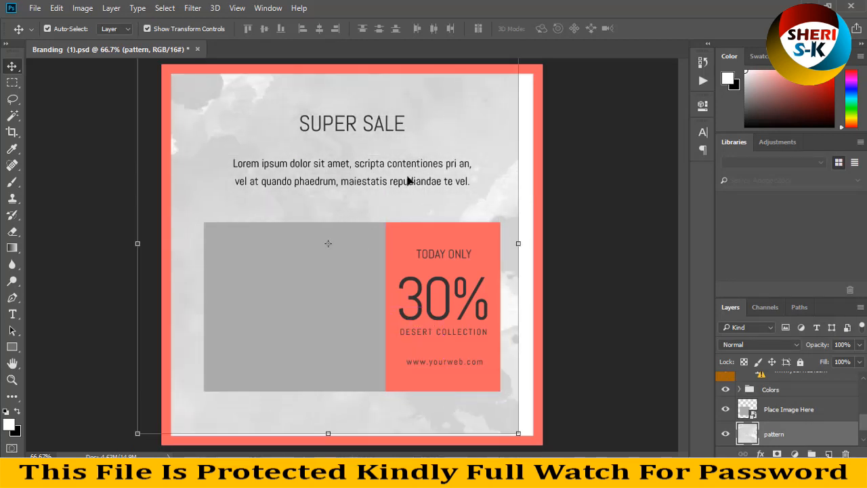
key(ctrl+z)
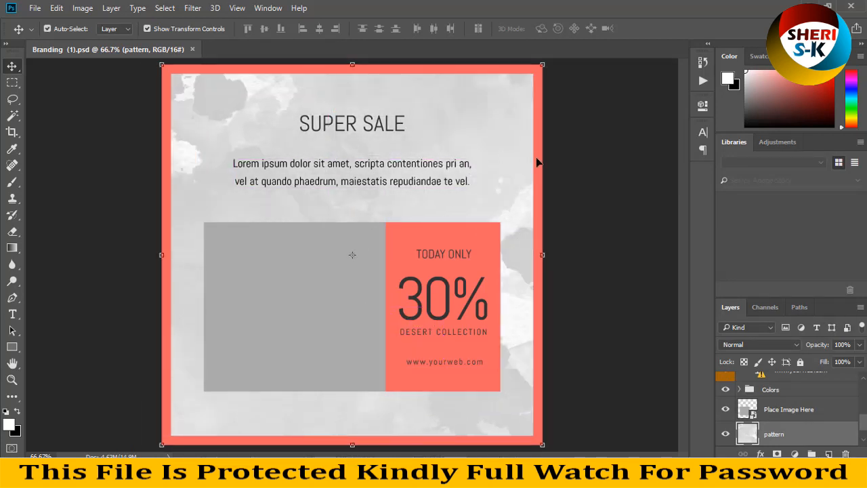
click(537, 163)
drag(540, 178, 519, 223)
key(ctrl+z)
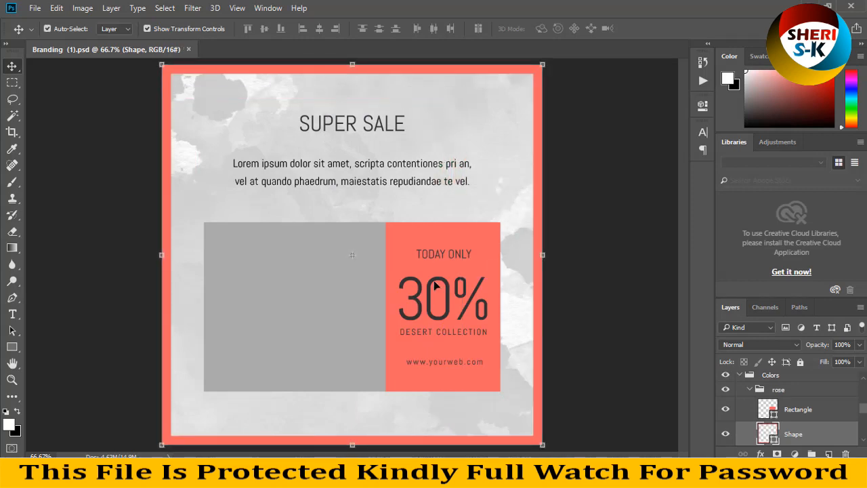
Recolor the outer border frame to a bright, fully saturated yellow
double_click(776, 441)
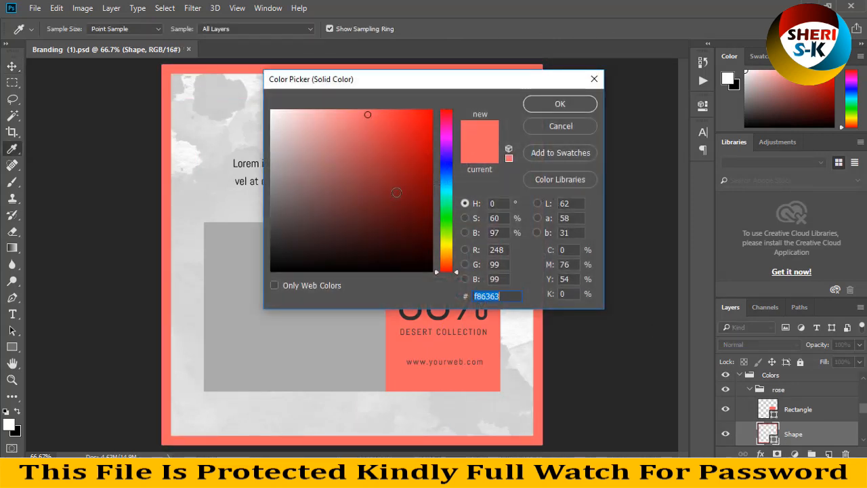
drag(427, 248, 447, 245)
click(447, 246)
mouse_move(408, 162)
mouse_down()
mouse_move(429, 70)
mouse_move(439, 71)
mouse_up()
click(542, 106)
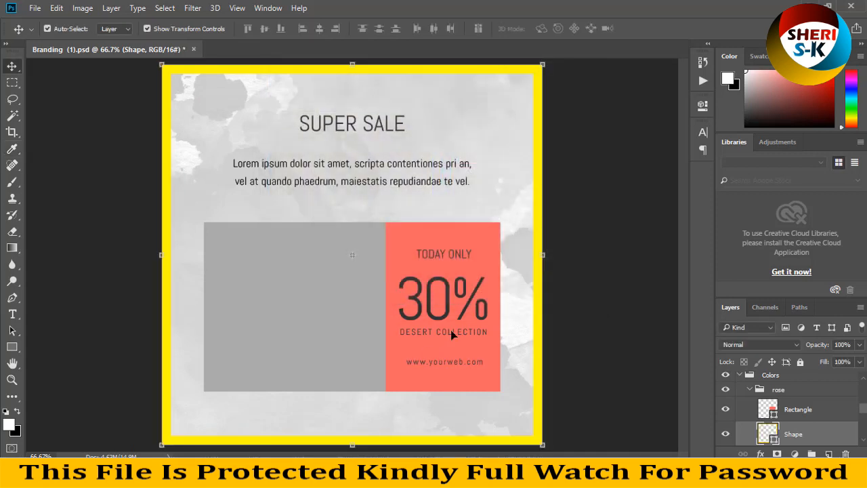
Recolor the rectangle behind the 30% text with the yellow (fff600) sampled from the border frame
click(476, 274)
double_click(774, 414)
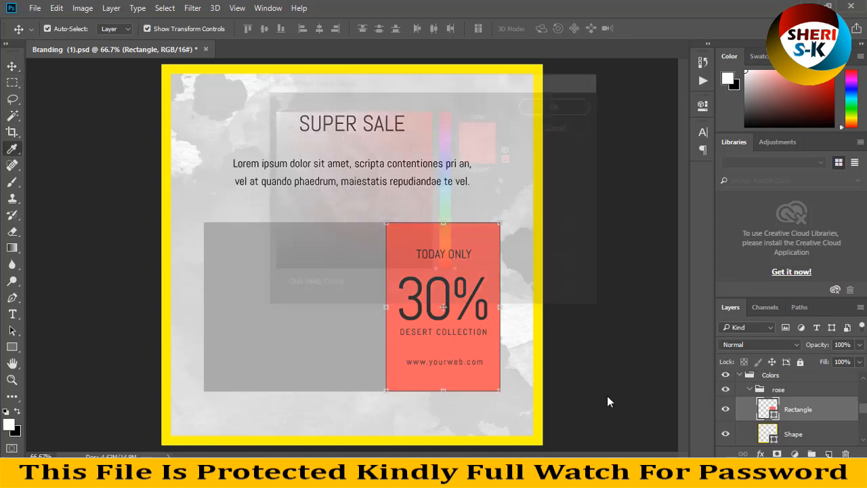
click(538, 426)
click(569, 112)
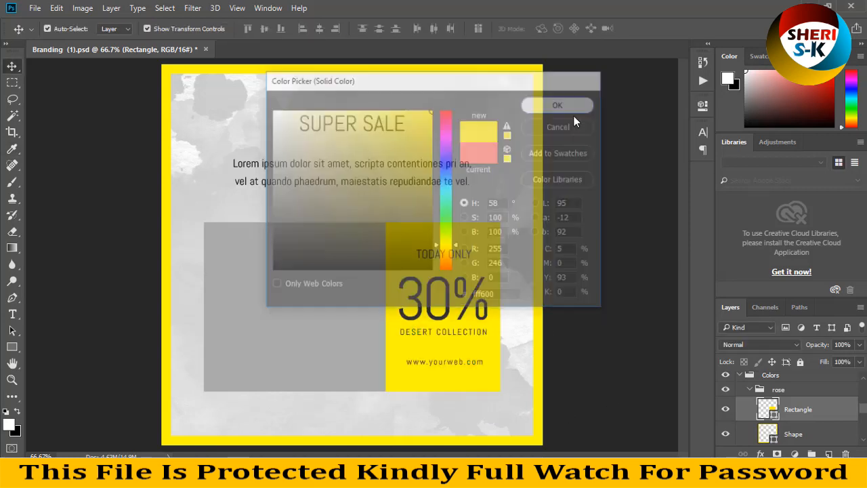
Open the contents of the Place Image Here smart object and the wristwatch picture from the Photos folder
click(280, 300)
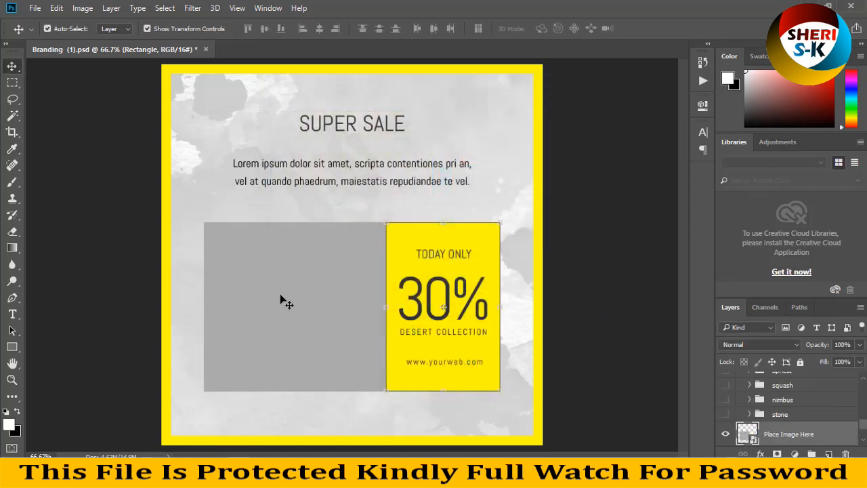
double_click(751, 437)
click(34, 9)
click(50, 35)
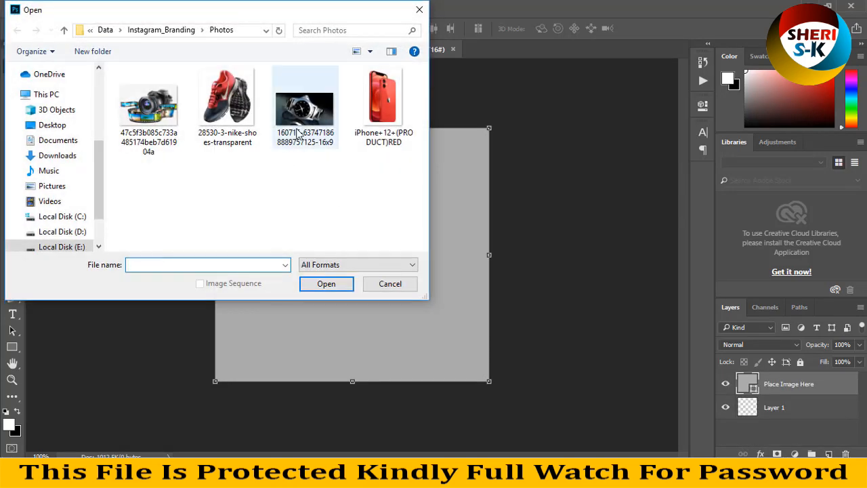
double_click(297, 134)
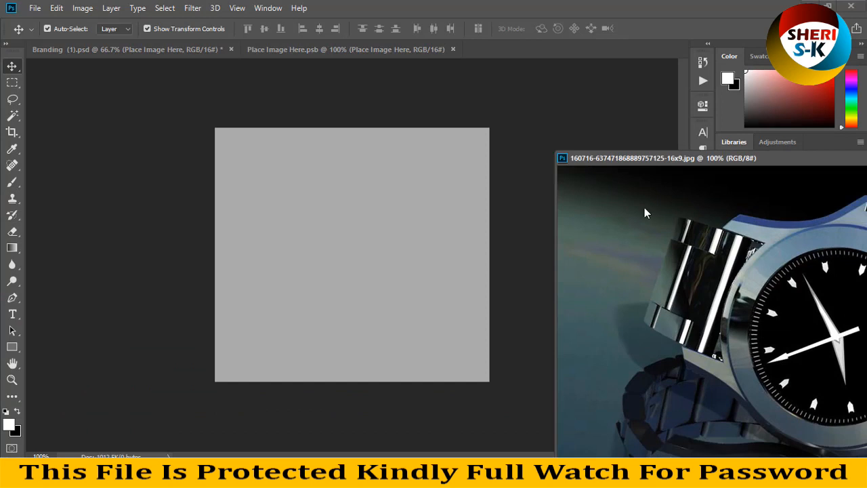
Copy the watch picture into the Place Image Here document, scale it down proportionally and position the dial over the grey area
drag(644, 207, 226, 142)
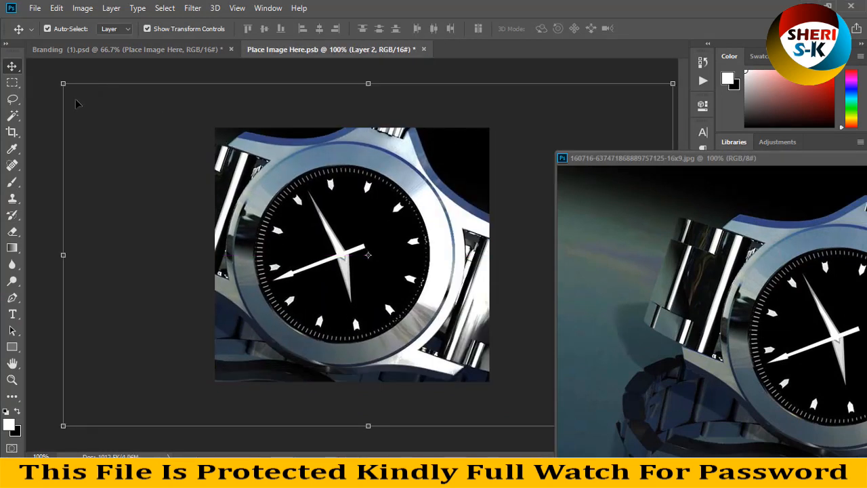
drag(63, 83, 162, 145)
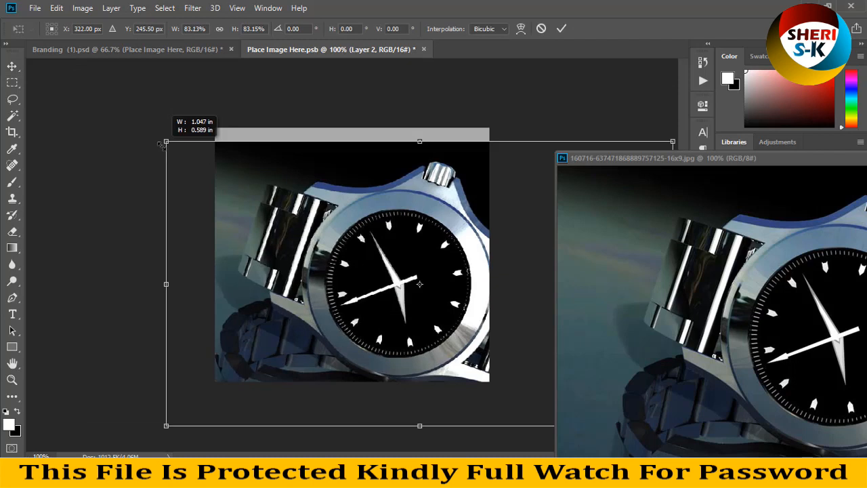
drag(239, 195, 186, 155)
key(Return)
Save and close the Place Image Here contents, and close the watch picture
key(ctrl+s)
click(424, 49)
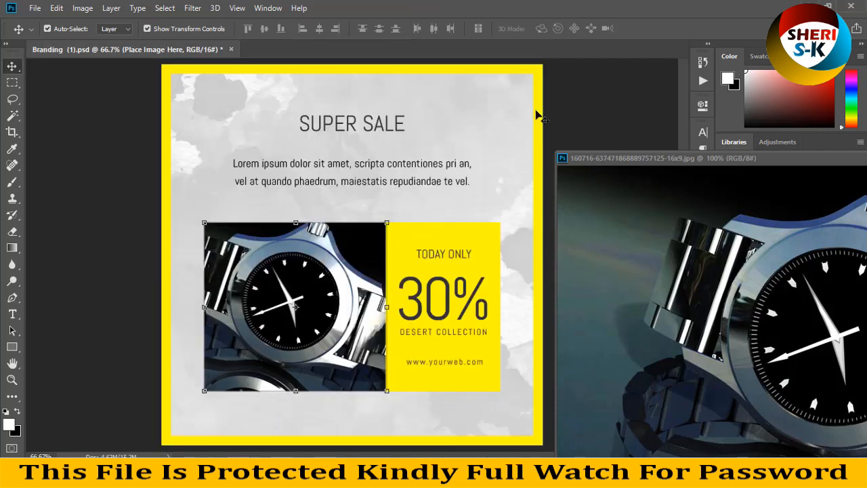
drag(724, 160, 545, 233)
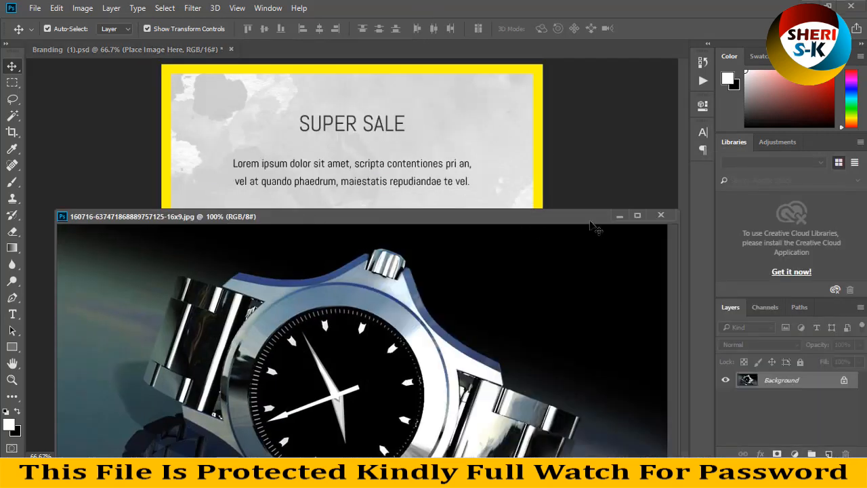
click(660, 216)
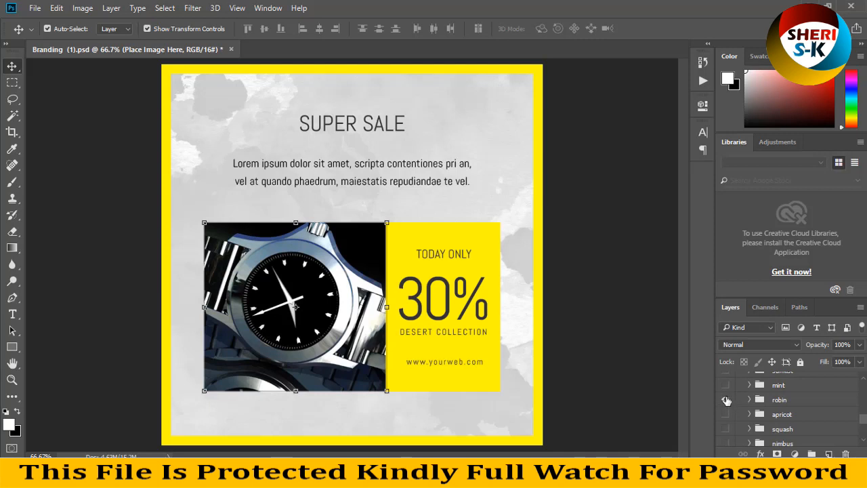
Expand the nimbus color group and close the Branding (1) template without saving the changes
scroll(730, 429, down, 2)
click(749, 400)
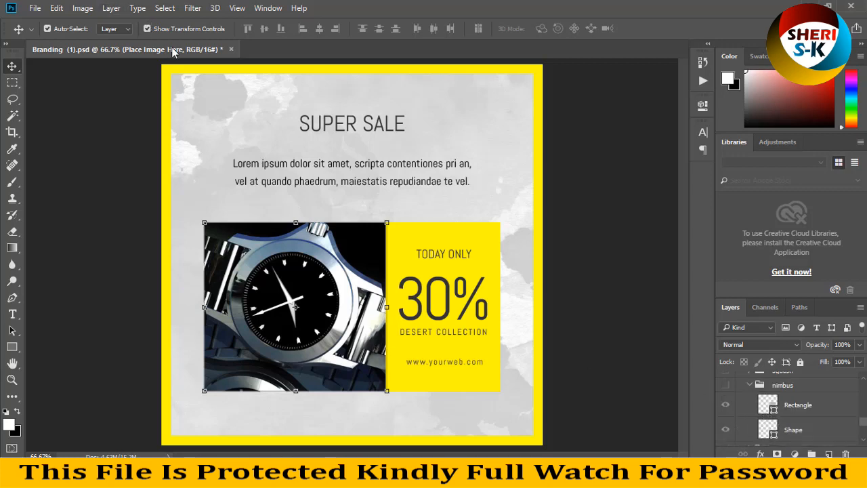
click(231, 49)
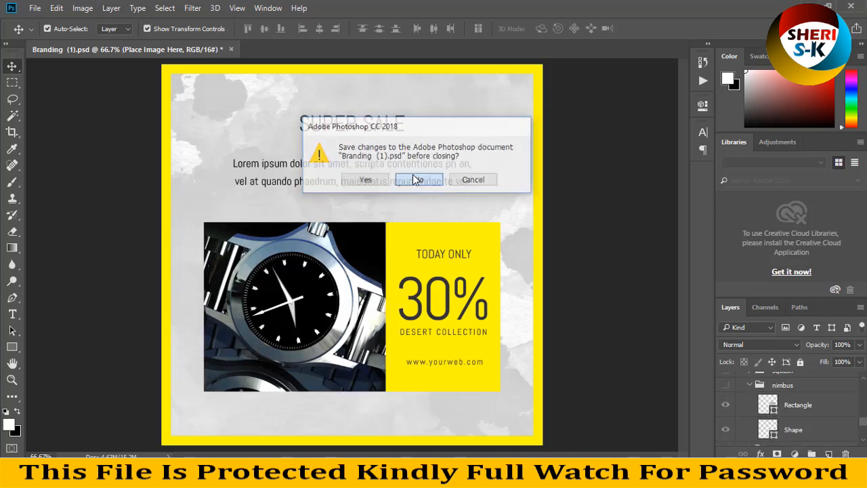
click(419, 180)
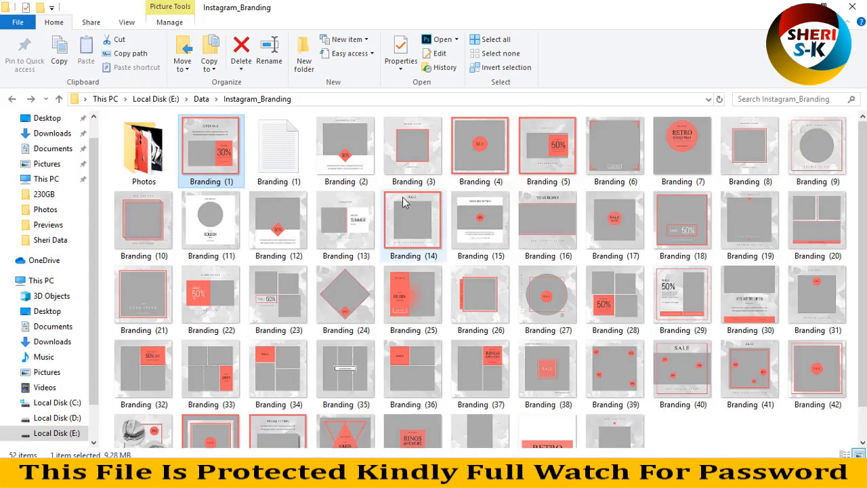
Look into the Photos folder in File Explorer, return to Instagram_Branding and open the Branding (29) template in Photoshop
double_click(150, 151)
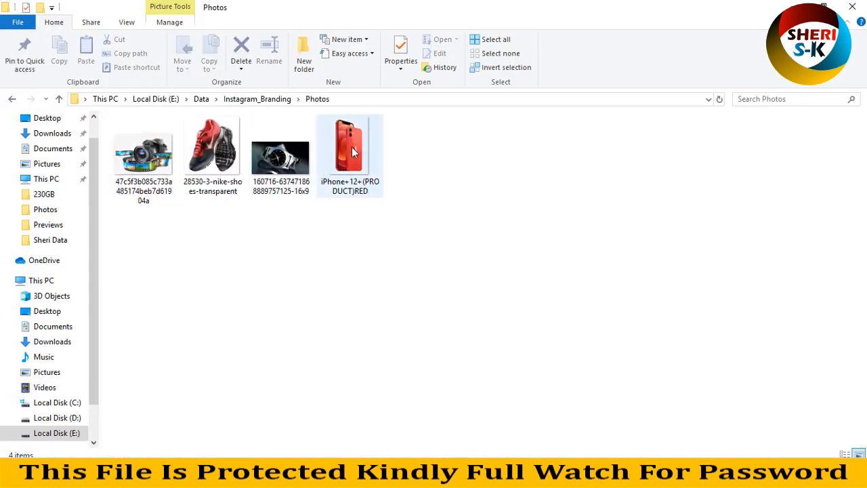
click(11, 100)
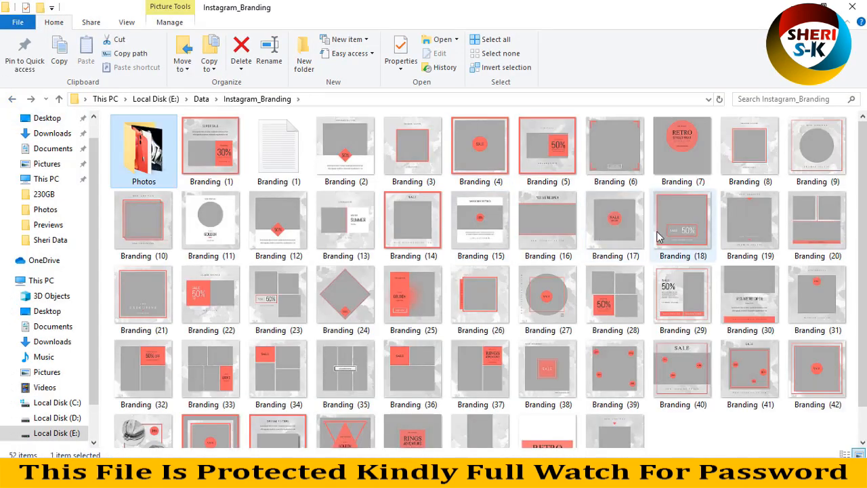
scroll(665, 229, down, 1)
drag(679, 261, 355, 84)
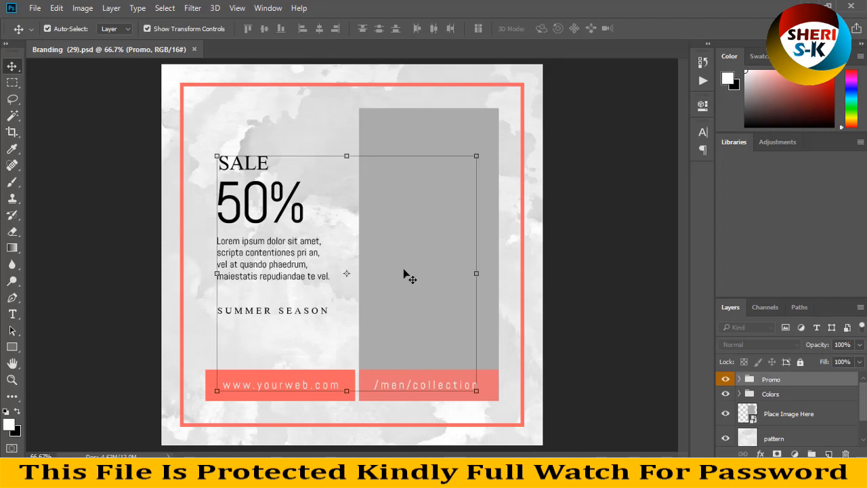
Open the contents of the Place Image Here smart object and the iPhone+12+(PRODUCT)RED picture
click(827, 421)
double_click(753, 420)
click(35, 8)
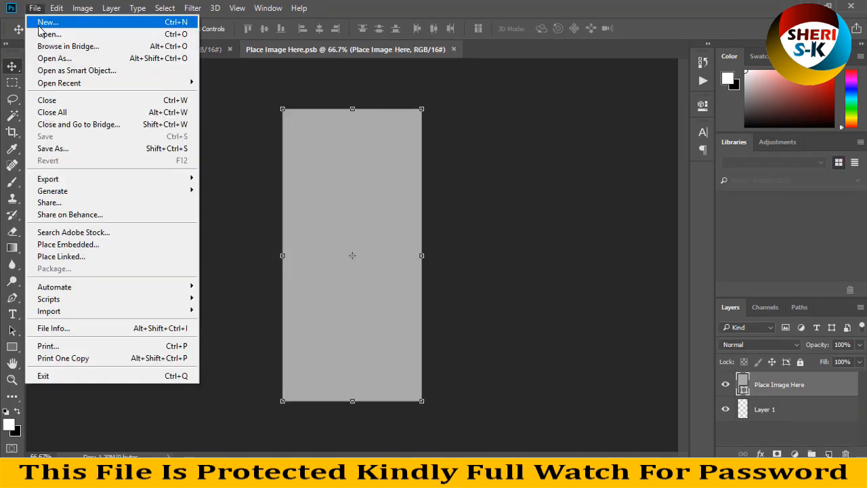
click(40, 33)
double_click(382, 102)
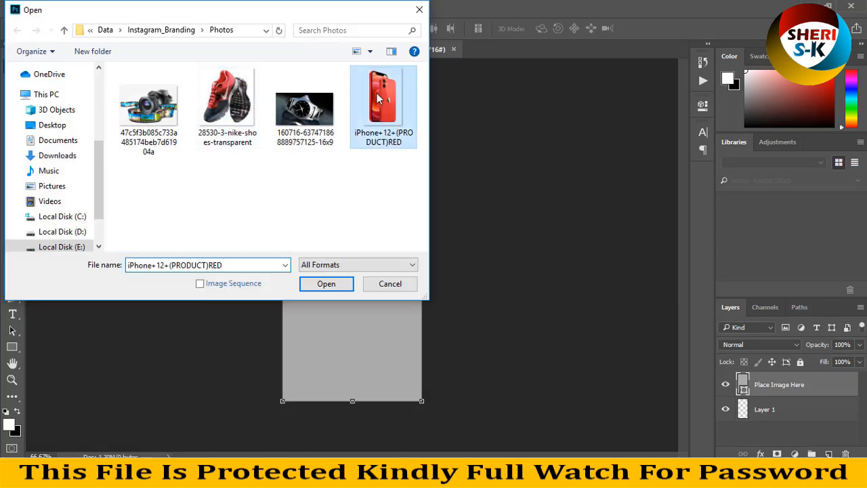
Float the iPhone picture's window, copy the phones into the Place Image Here document and scale them to fit the grey rectangle's width
drag(542, 49, 606, 167)
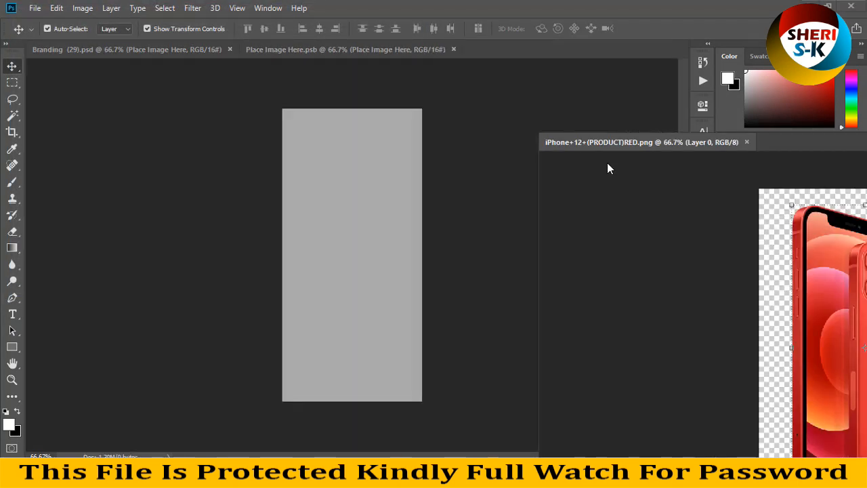
drag(643, 237, 348, 215)
drag(425, 400, 419, 378)
drag(278, 110, 282, 115)
key(Return)
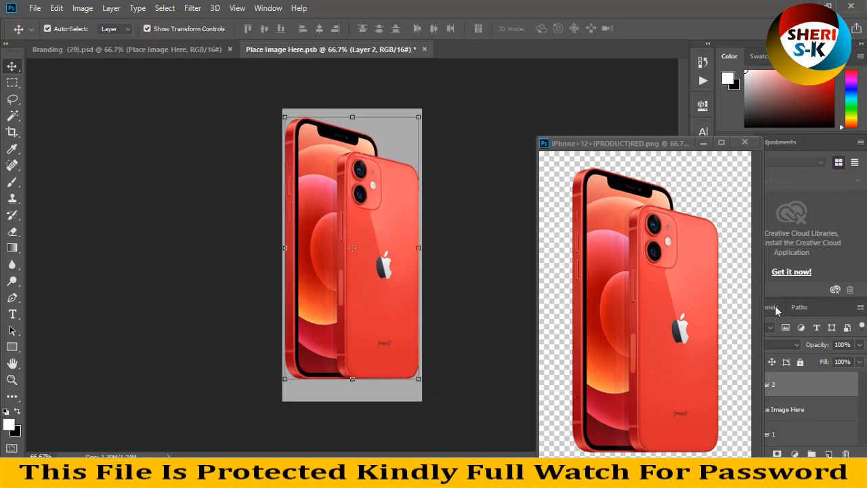
Clip the phone layer to the Place Image Here rectangle, save the smart object and return to the Branding (29) template
right_click(795, 389)
click(610, 291)
click(224, 52)
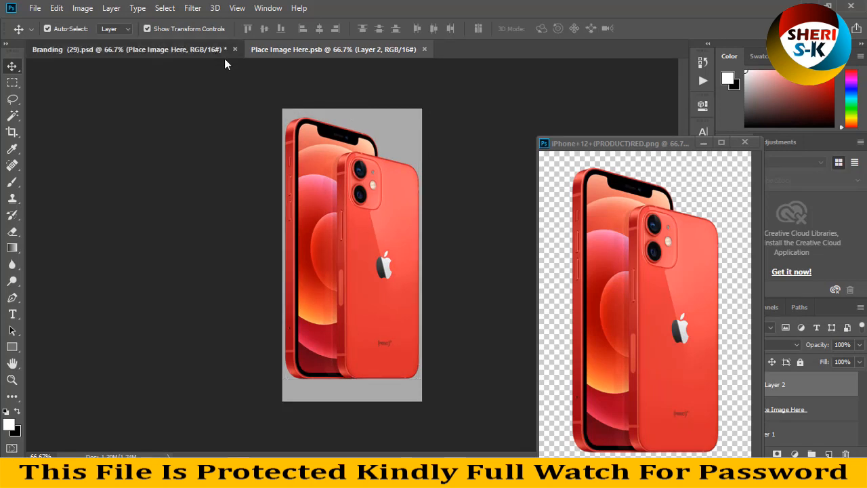
click(142, 173)
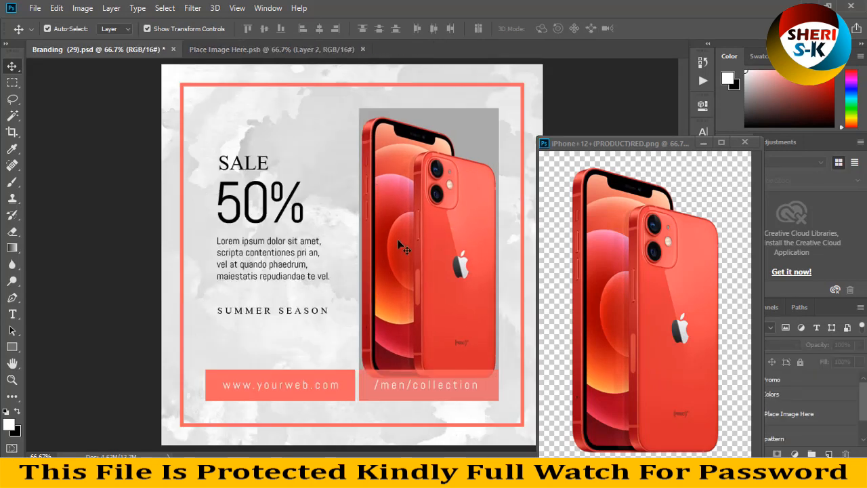